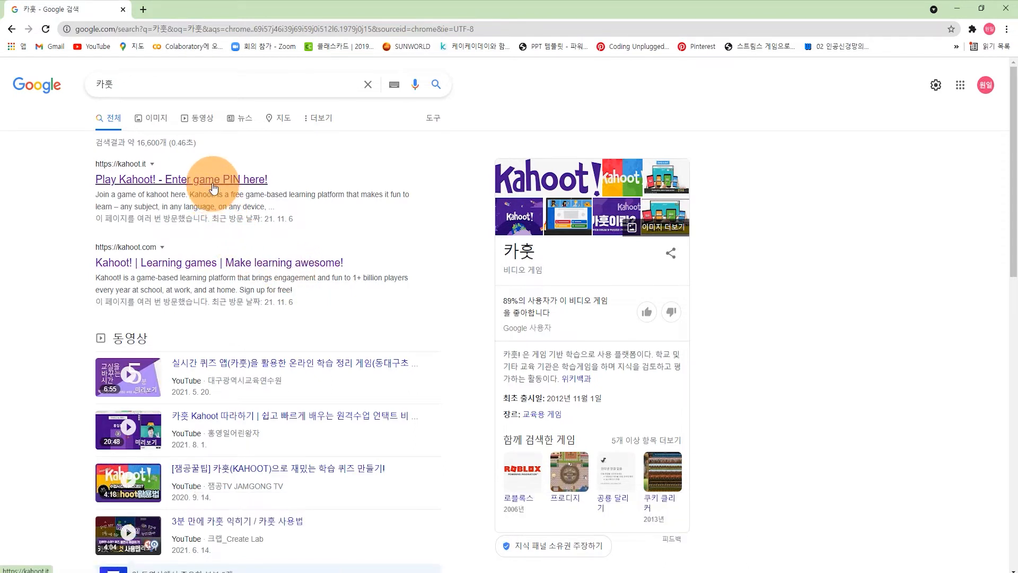
# Step: Go to kahoot.com and sign up for a Teacher account with a School workplace
pyautogui.click(192, 264)
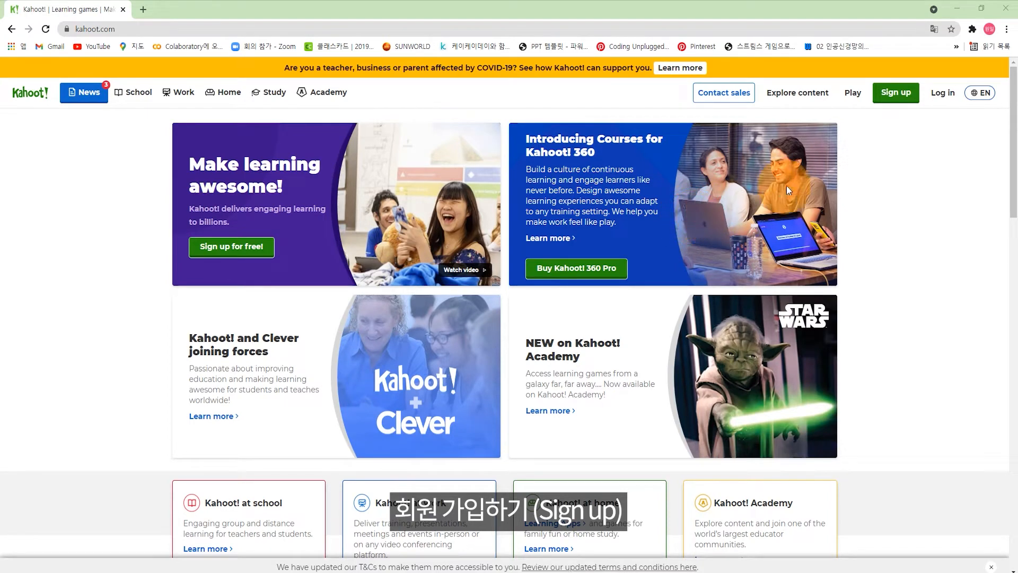
pyautogui.click(881, 100)
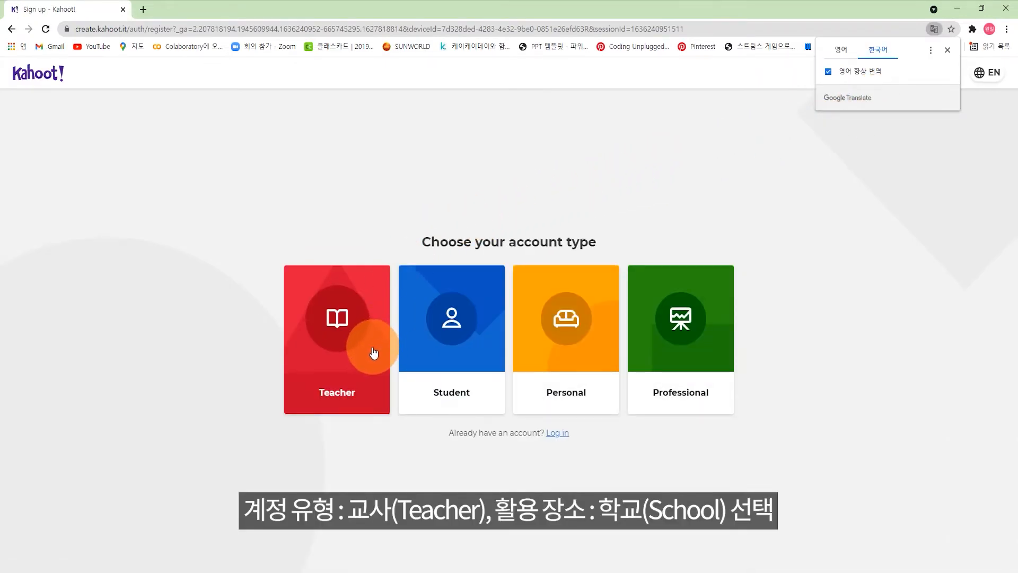
pyautogui.click(353, 353)
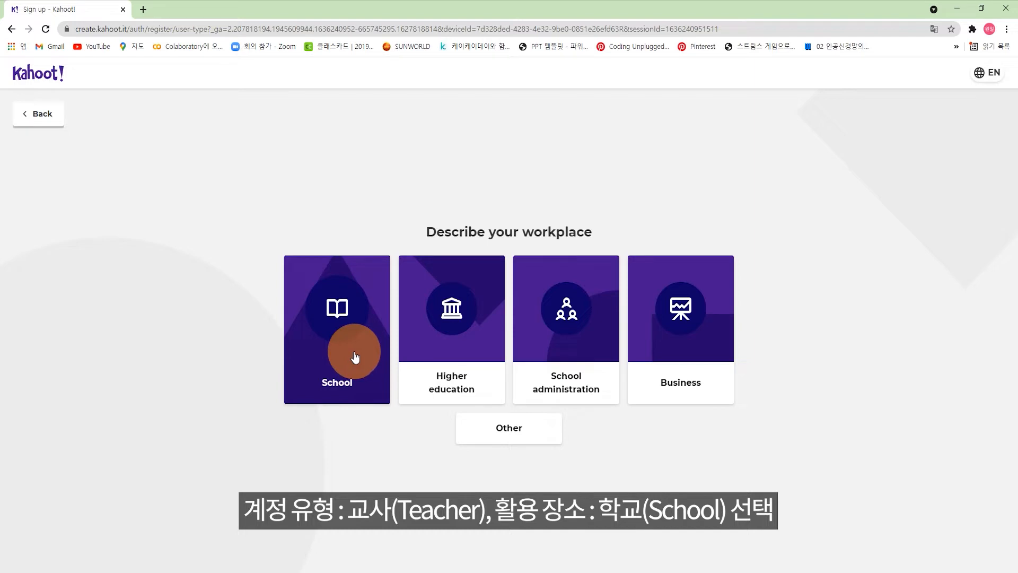
pyautogui.click(357, 385)
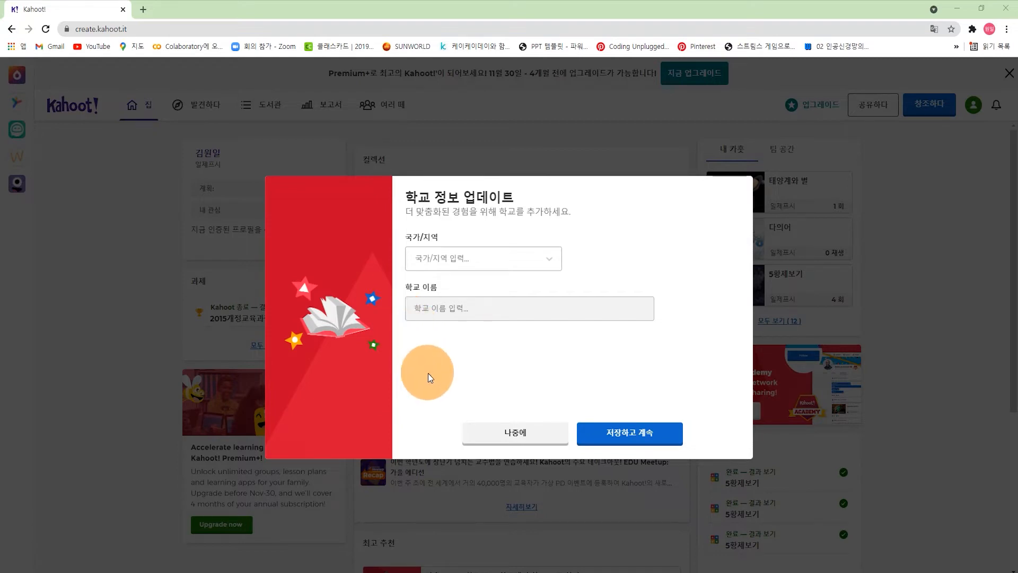
# Step: Skip the school-details prompt with 나중에 and continue on the free Basic plan
pyautogui.click(498, 435)
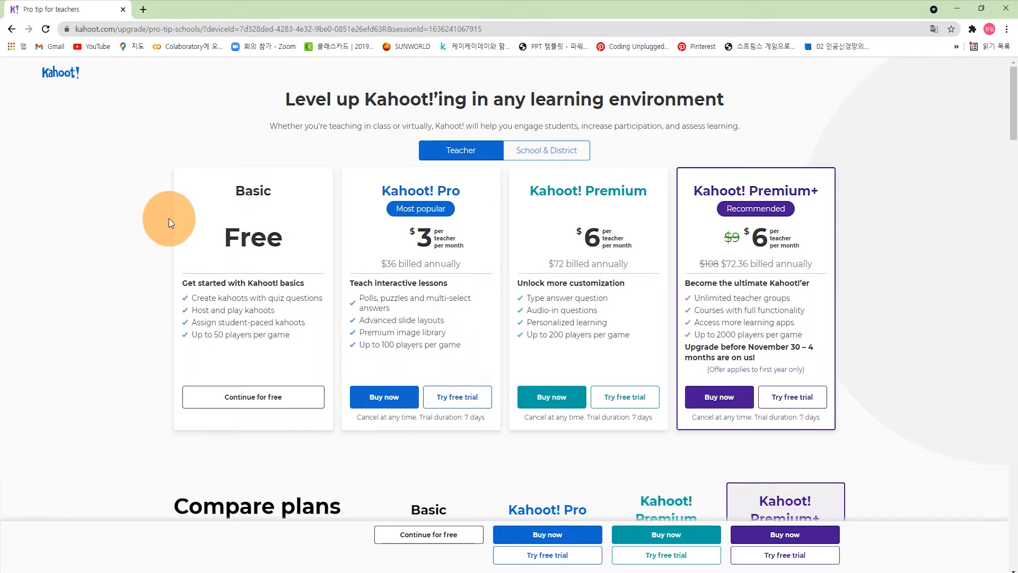
pyautogui.click(219, 397)
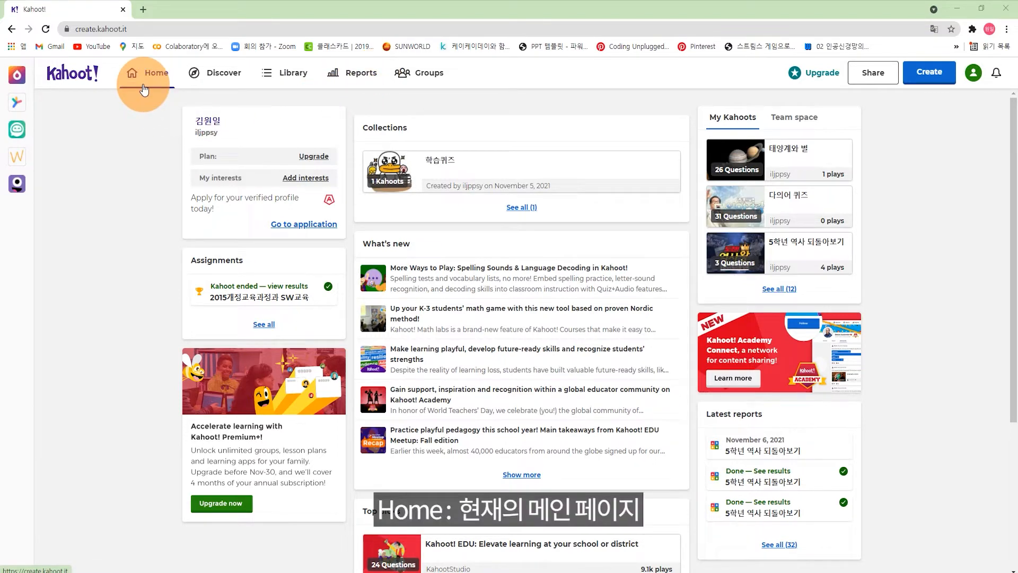
pyautogui.click(234, 80)
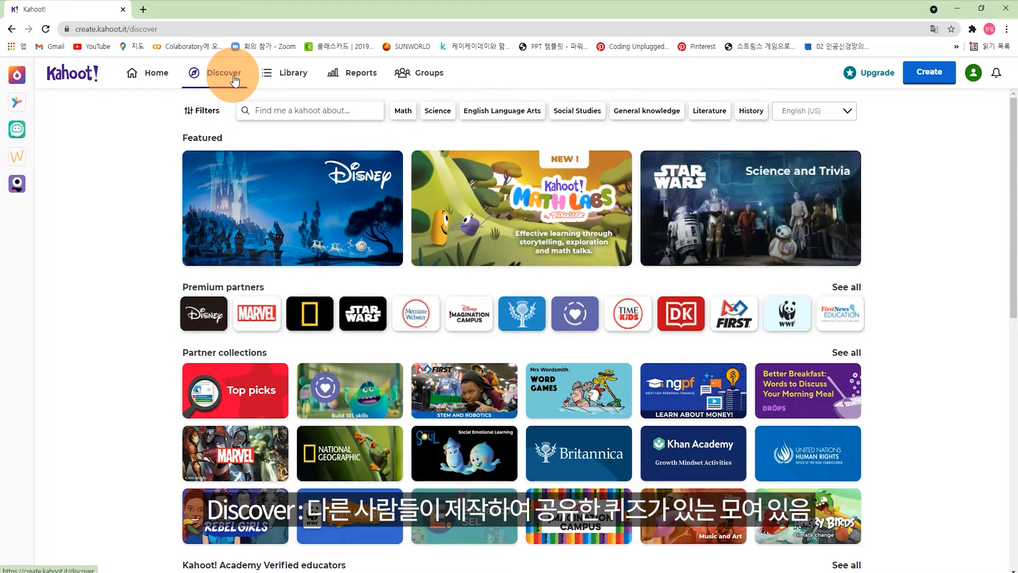
pyautogui.click(273, 110)
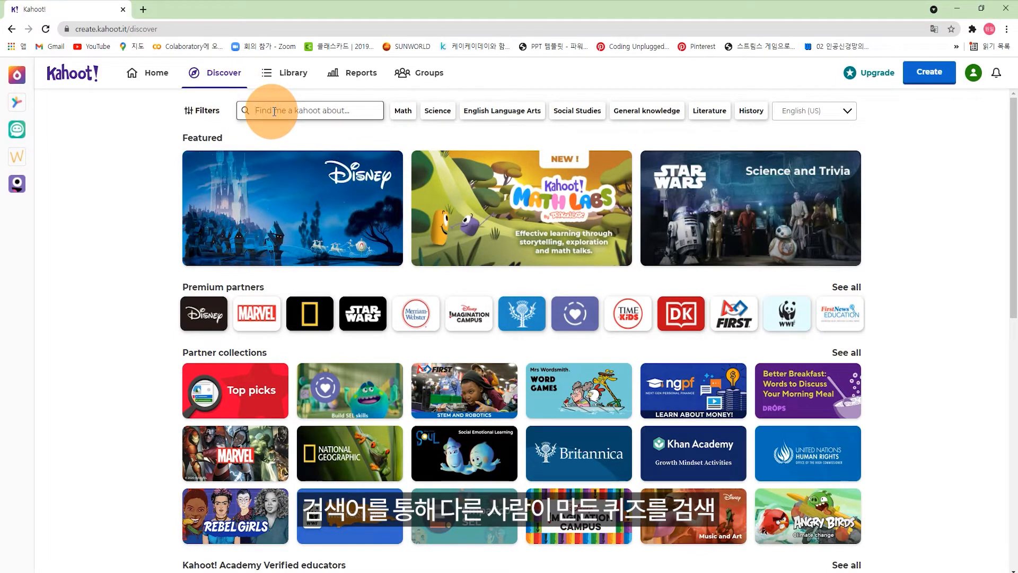
pyautogui.write('역새')
pyautogui.press('Return')
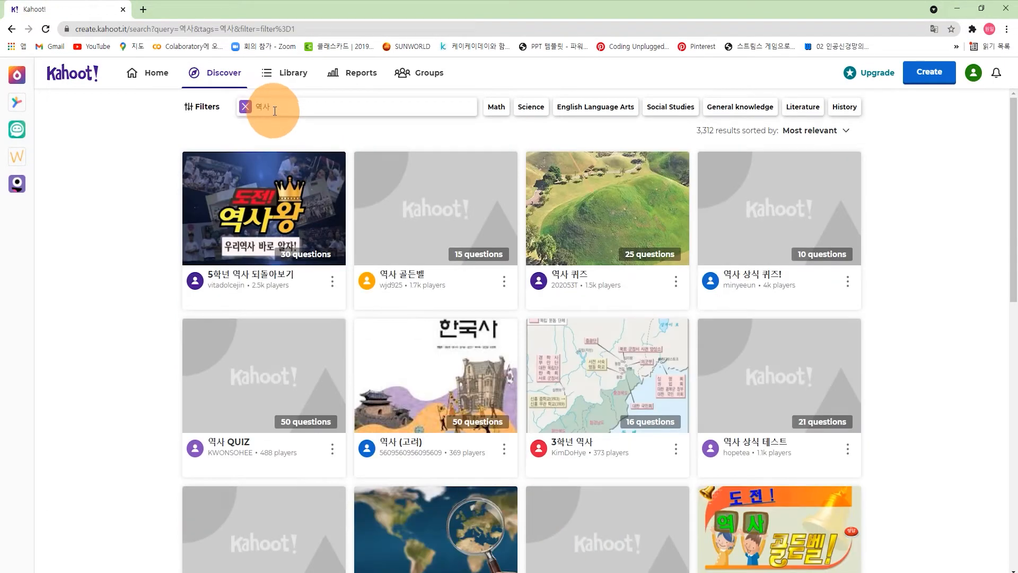
pyautogui.click(286, 74)
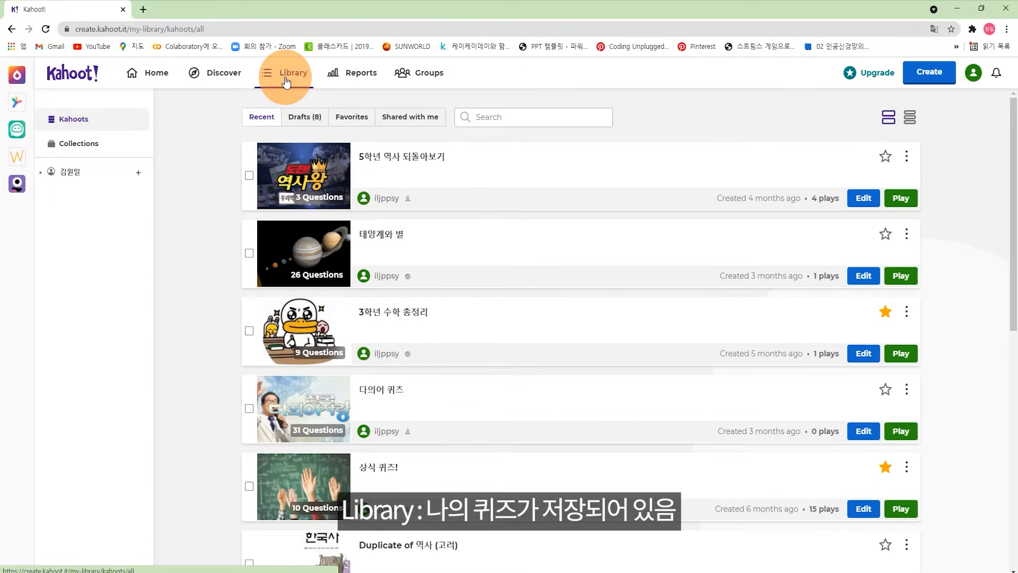
pyautogui.click(353, 73)
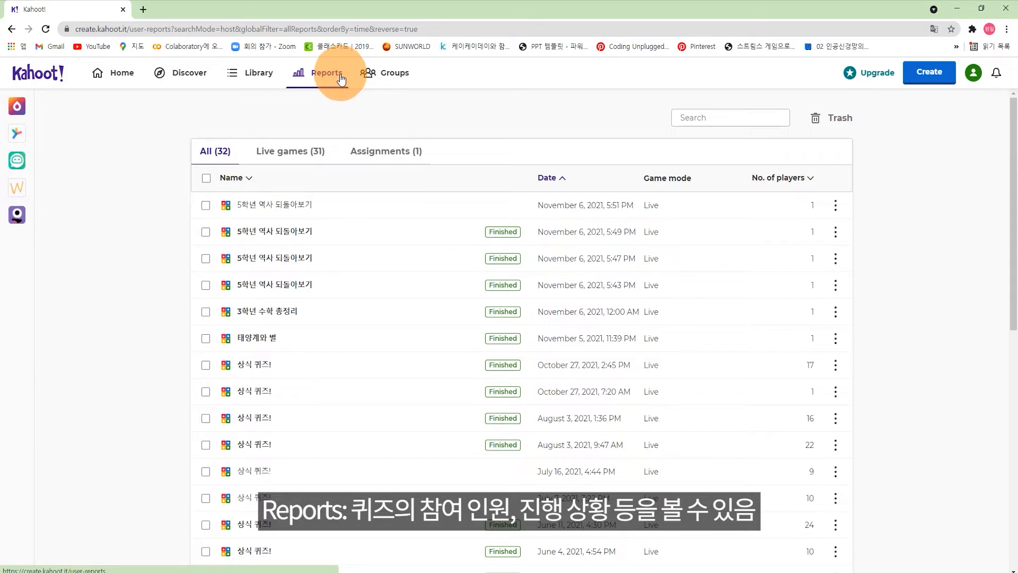
pyautogui.click(267, 216)
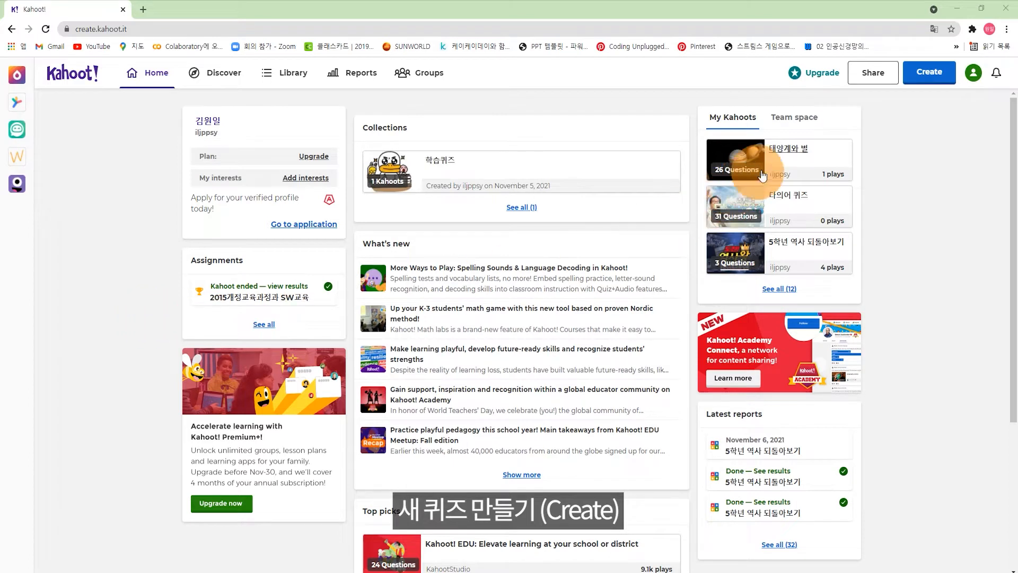
# Step: Create a blank new kahoot and bring up its summary settings
pyautogui.click(926, 84)
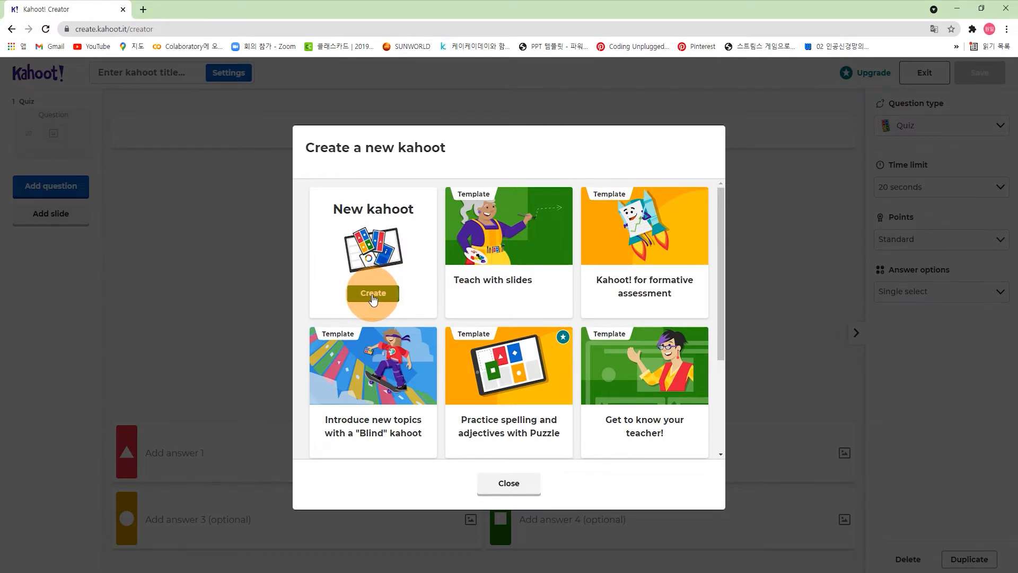
pyautogui.click(373, 295)
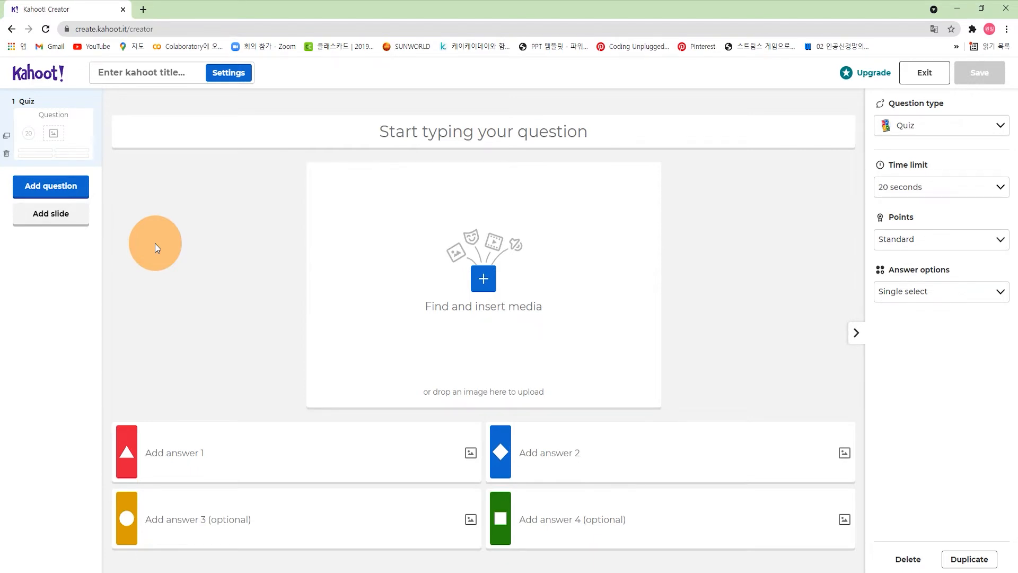
pyautogui.click(233, 76)
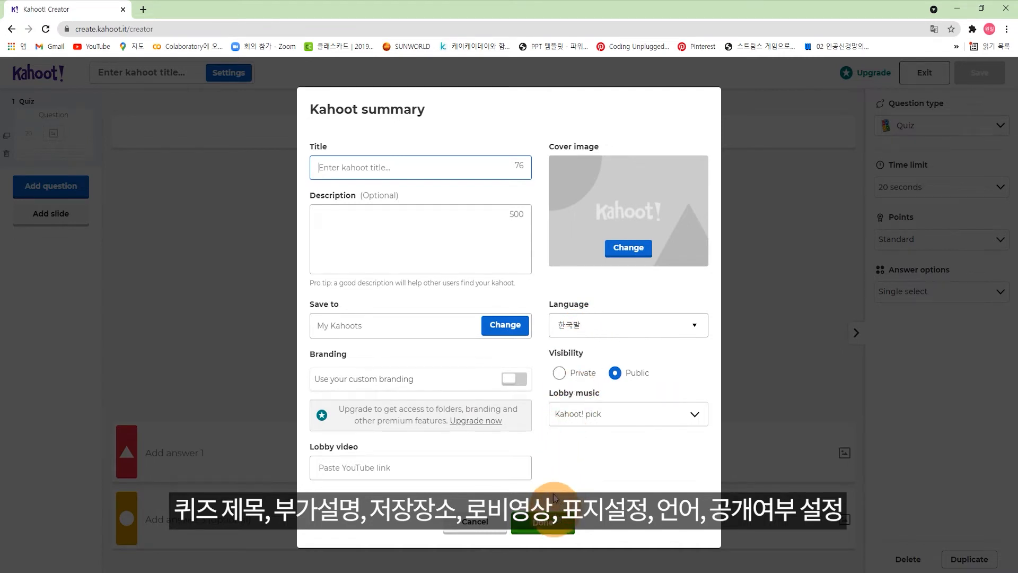
# Step: Title the kahoot '태양계와 별' and confirm the summary settings
pyautogui.click(408, 168)
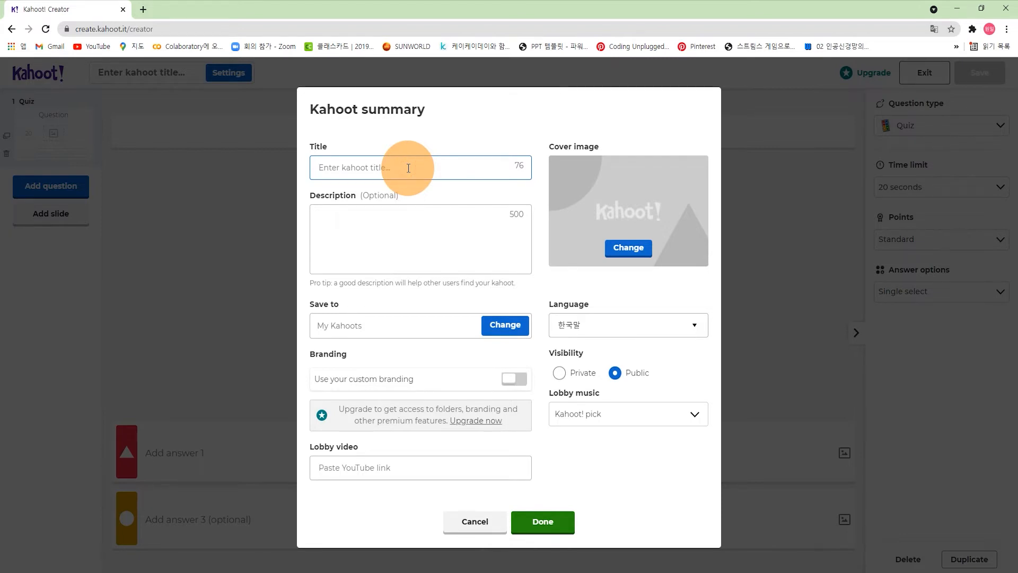
pyautogui.write('ㅌㅐ양계와 벼ㄹ')
pyautogui.click(552, 524)
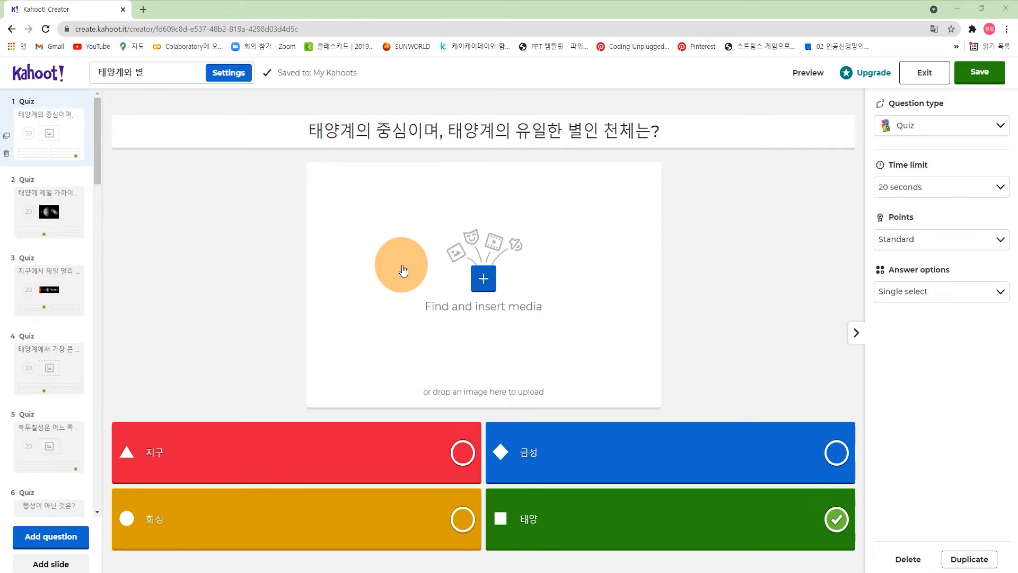
# Step: Check the media picker's Videos tab, close it without adding media, then edit answer 지구
pyautogui.click(487, 286)
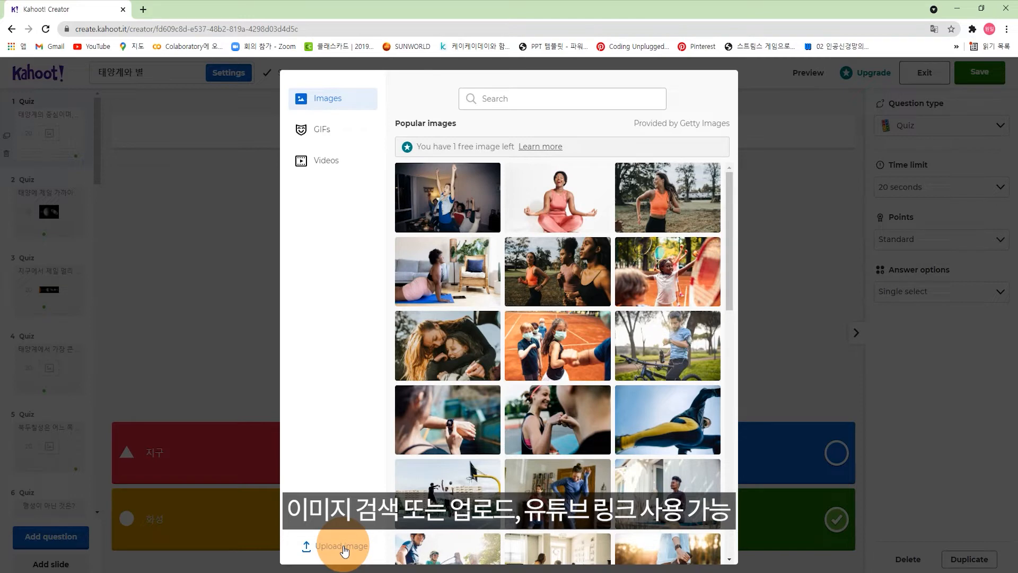
pyautogui.click(342, 163)
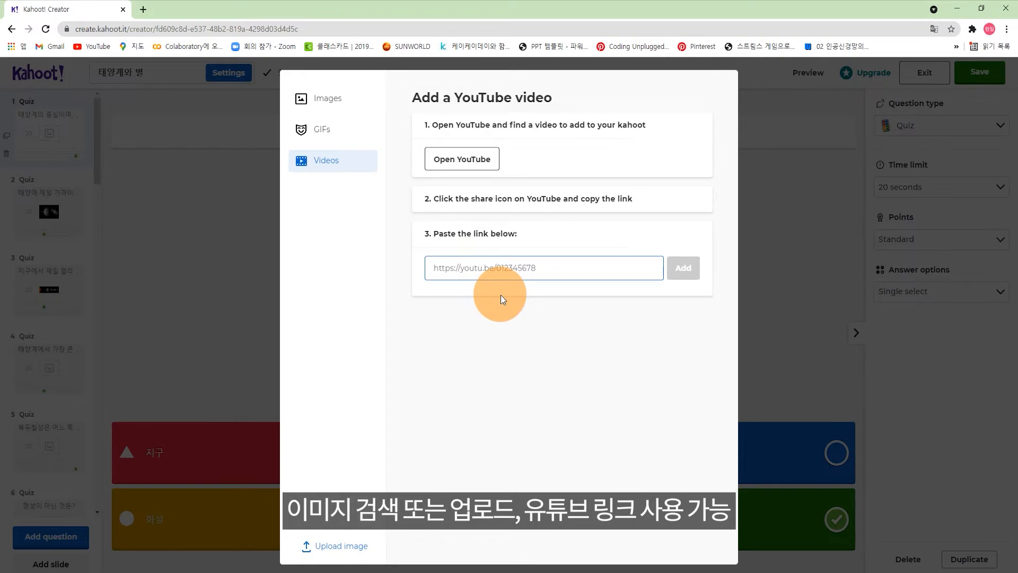
pyautogui.click(246, 277)
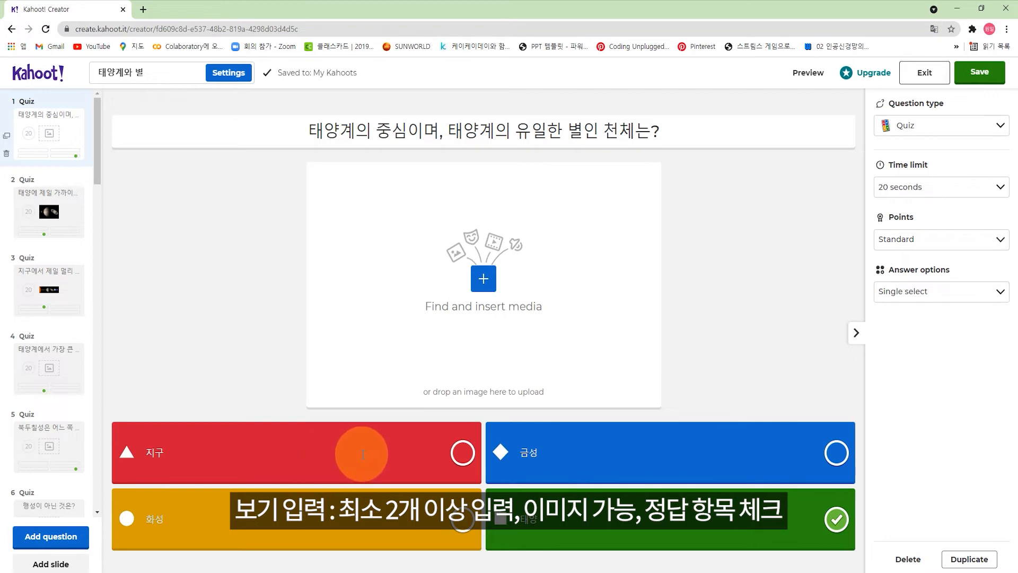
pyautogui.click(324, 455)
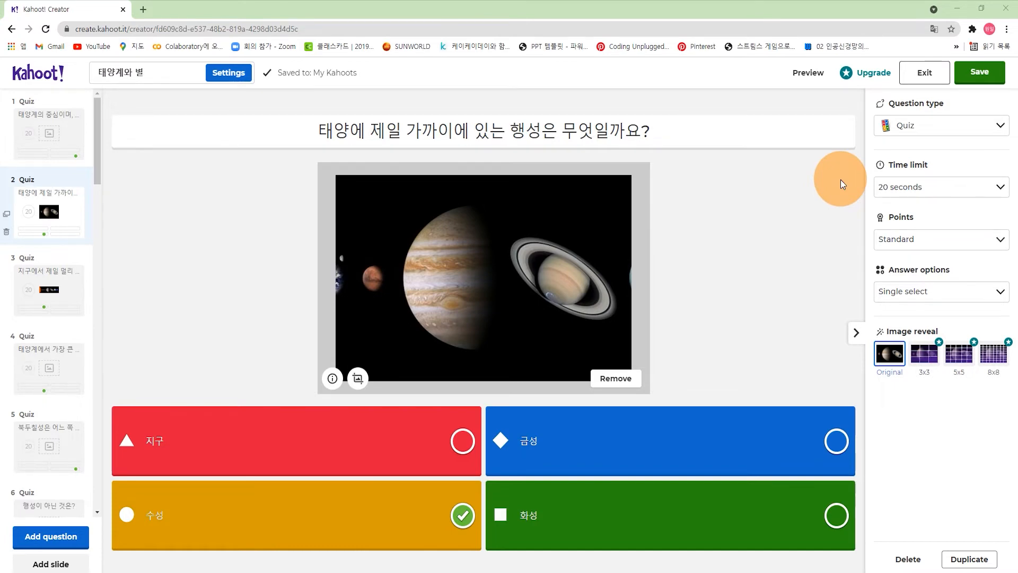
pyautogui.click(982, 129)
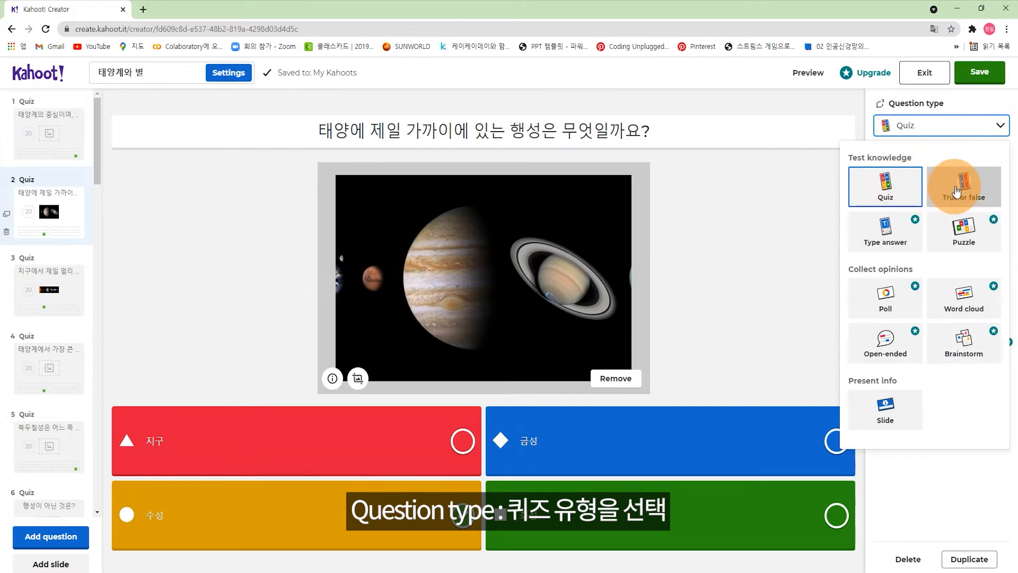
pyautogui.click(775, 249)
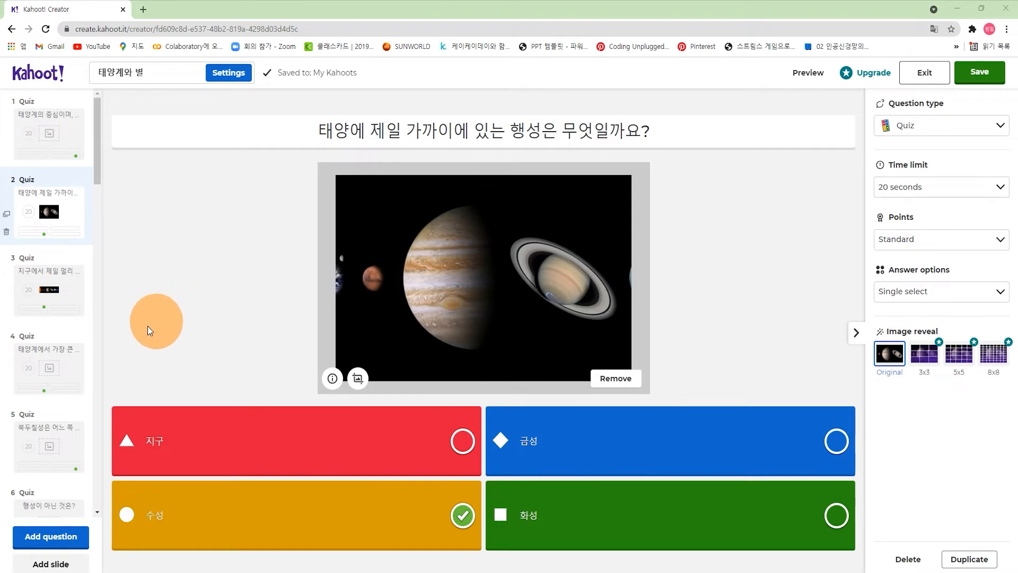
# Step: Add a new Quiz-type question and save the 태양계와 별 kahoot to the library
pyautogui.click(72, 538)
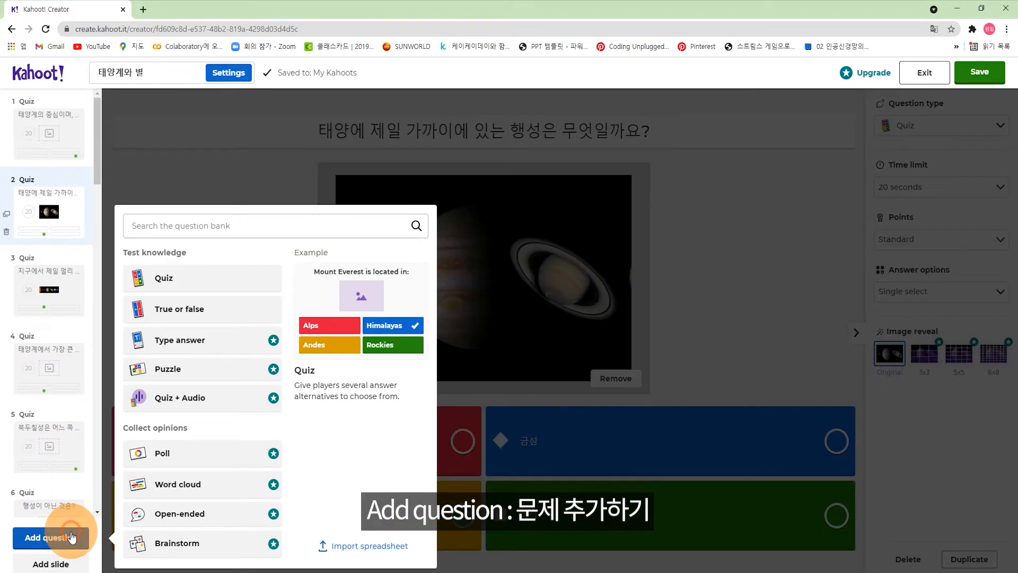
pyautogui.click(207, 288)
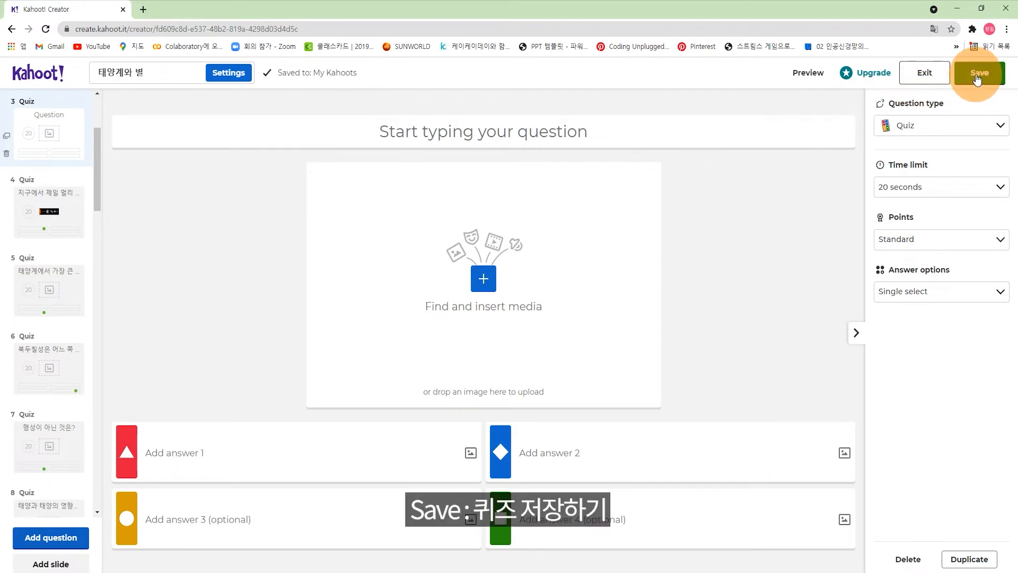
pyautogui.click(979, 76)
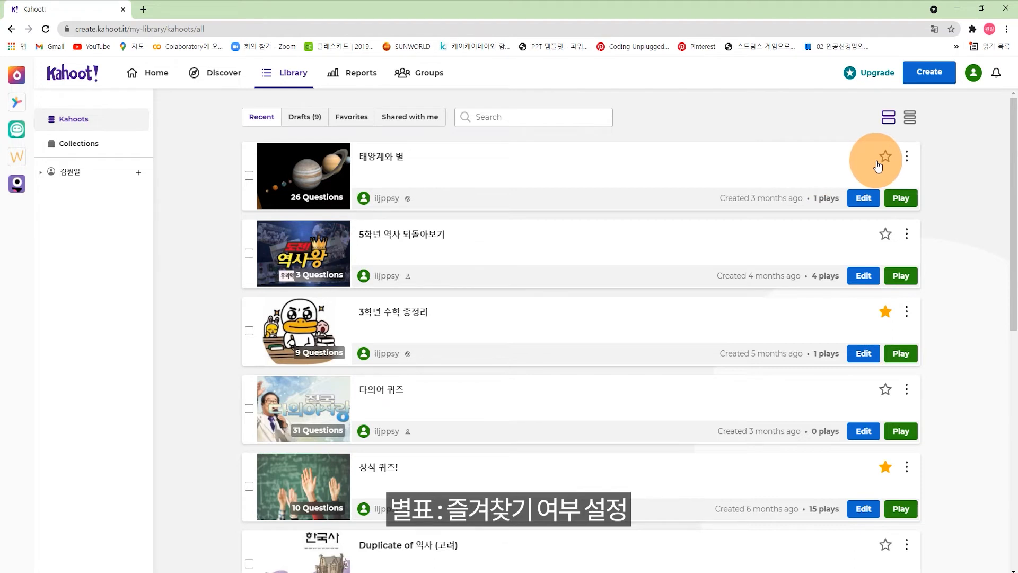
pyautogui.click(908, 158)
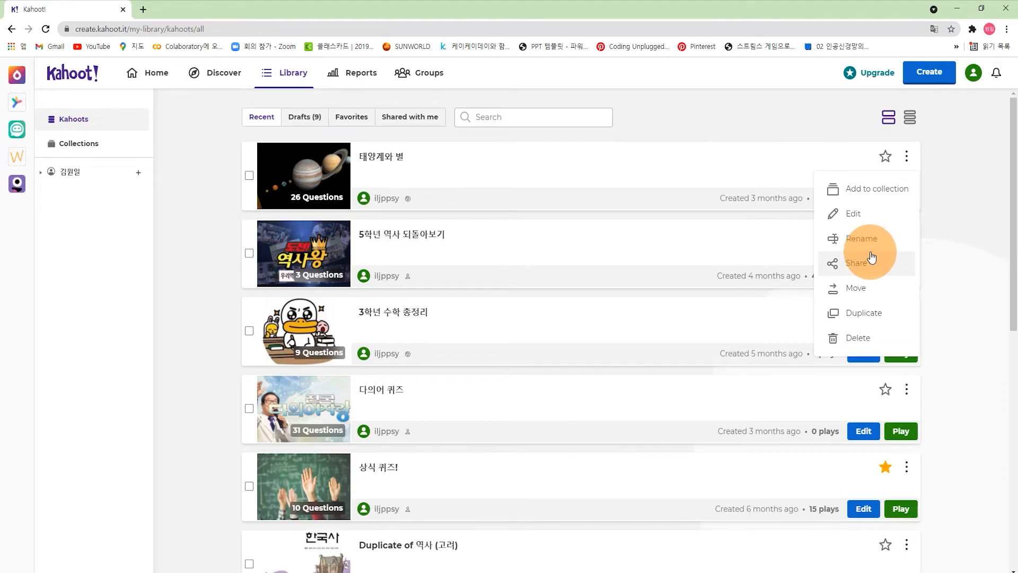
pyautogui.click(794, 139)
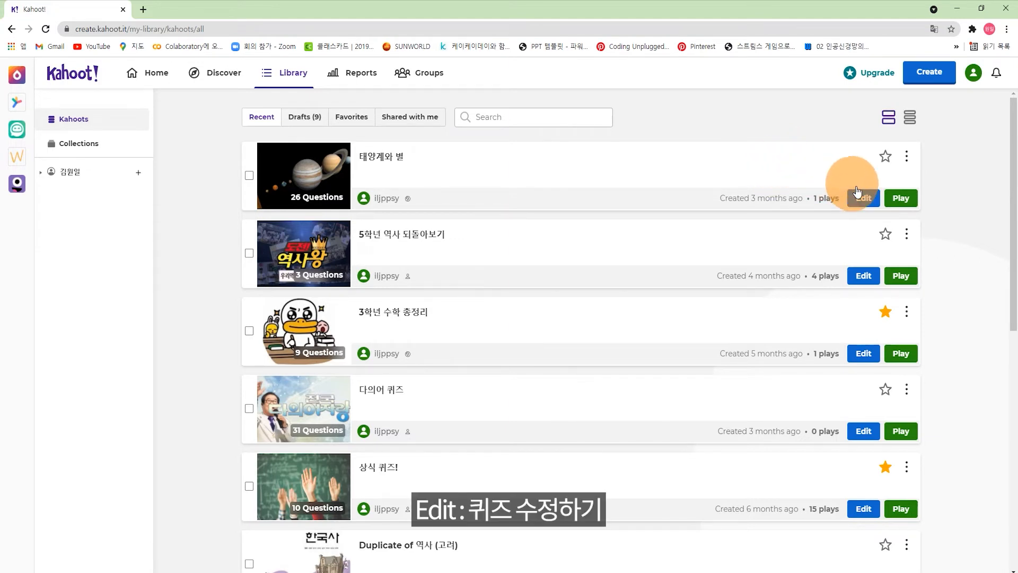
pyautogui.click(875, 204)
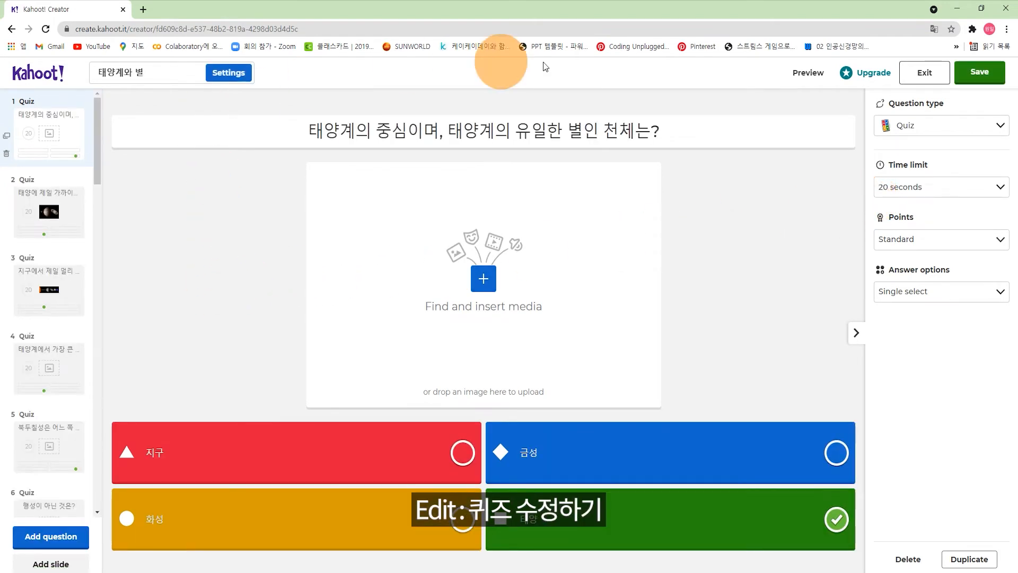
pyautogui.click(904, 70)
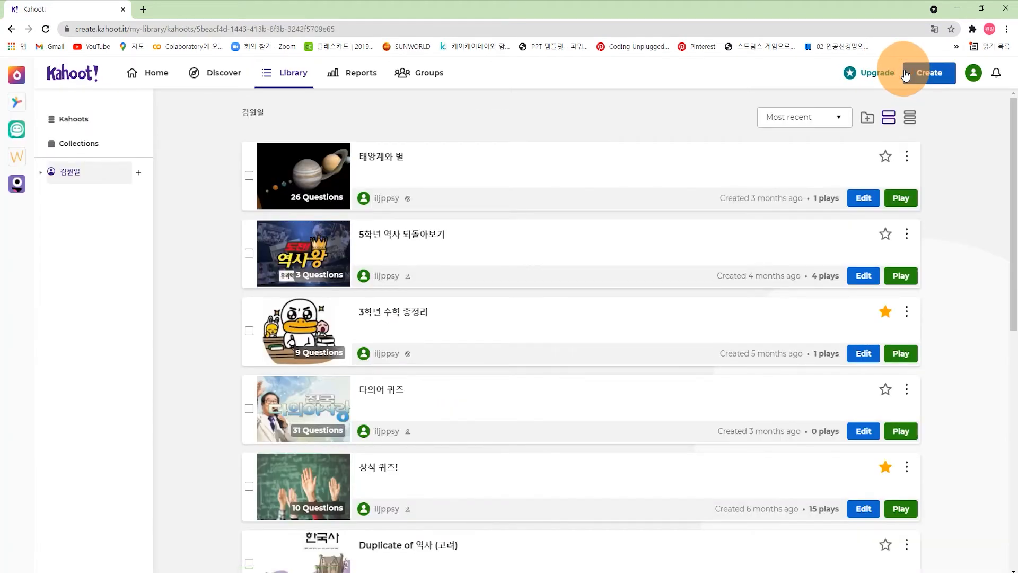
# Step: Play the 태양계와 별 kahoot from the Library in Teach mode
pyautogui.click(895, 203)
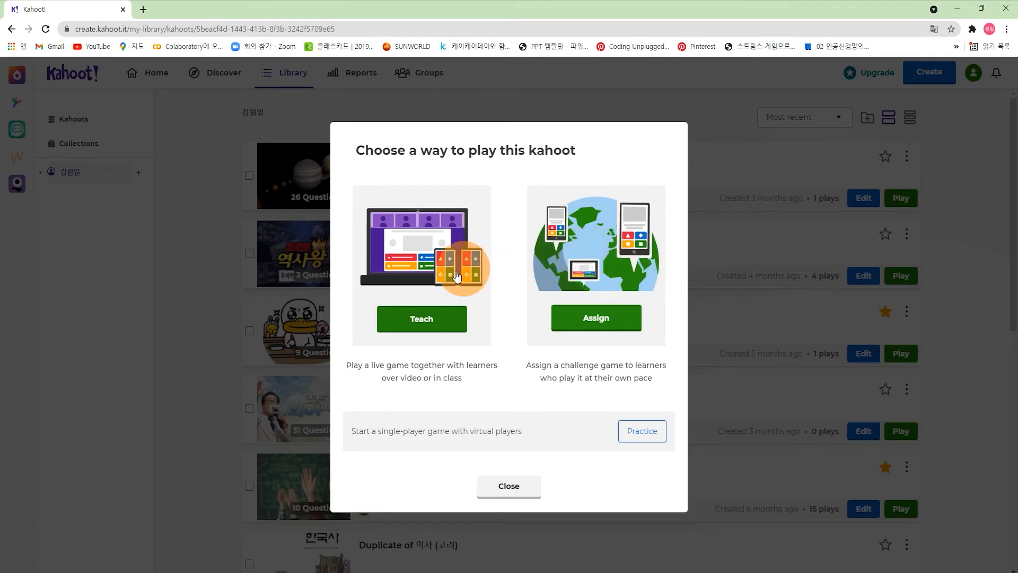
pyautogui.click(424, 325)
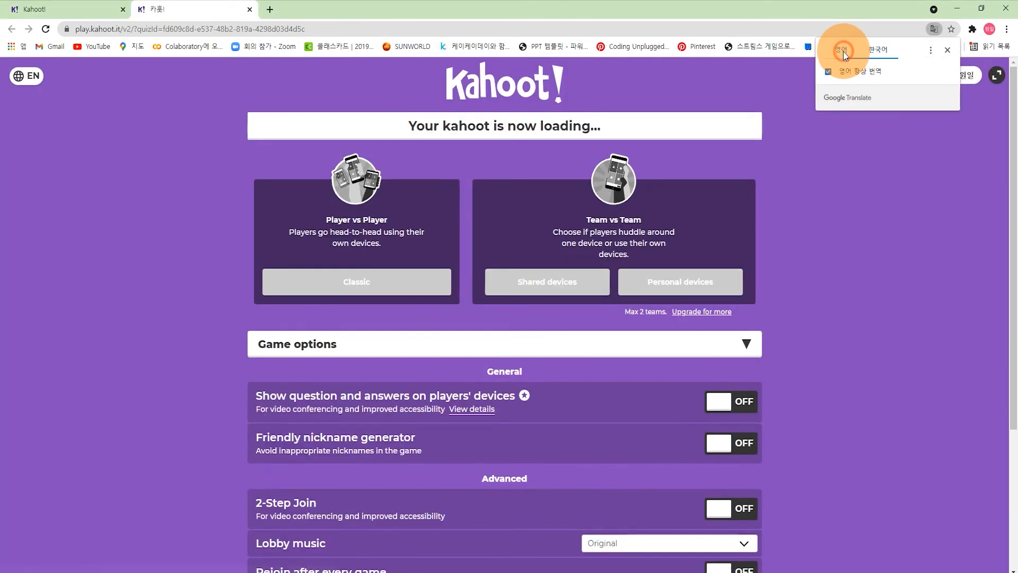
# Step: Keep the game-options page in English and start a Classic player-vs-player game
pyautogui.click(843, 52)
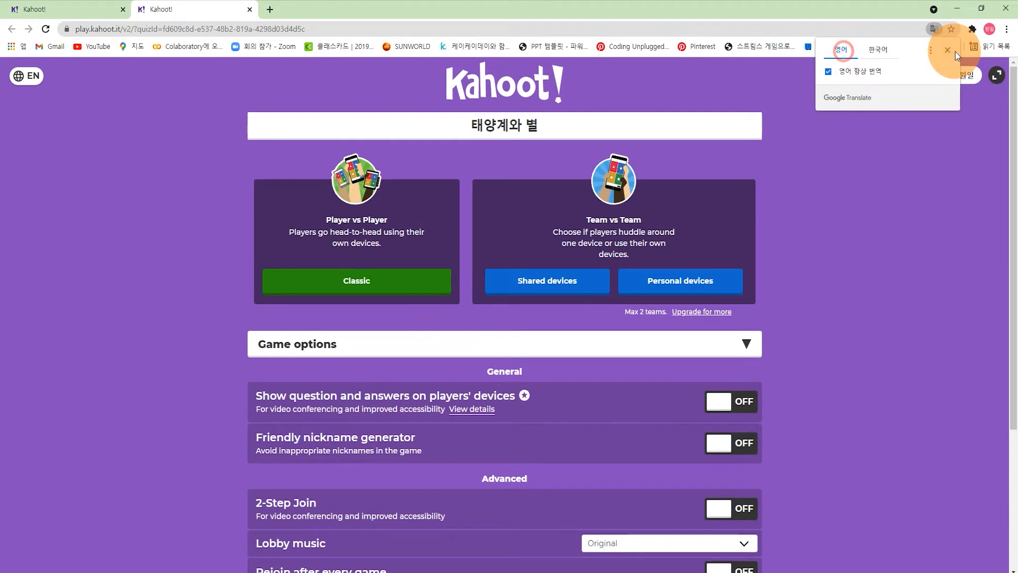
pyautogui.click(947, 49)
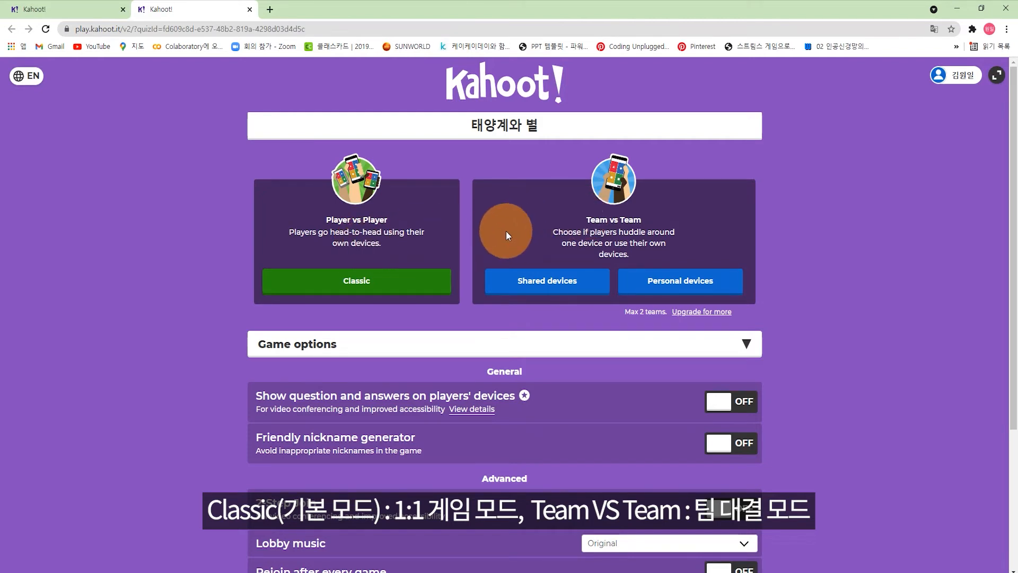
pyautogui.click(416, 286)
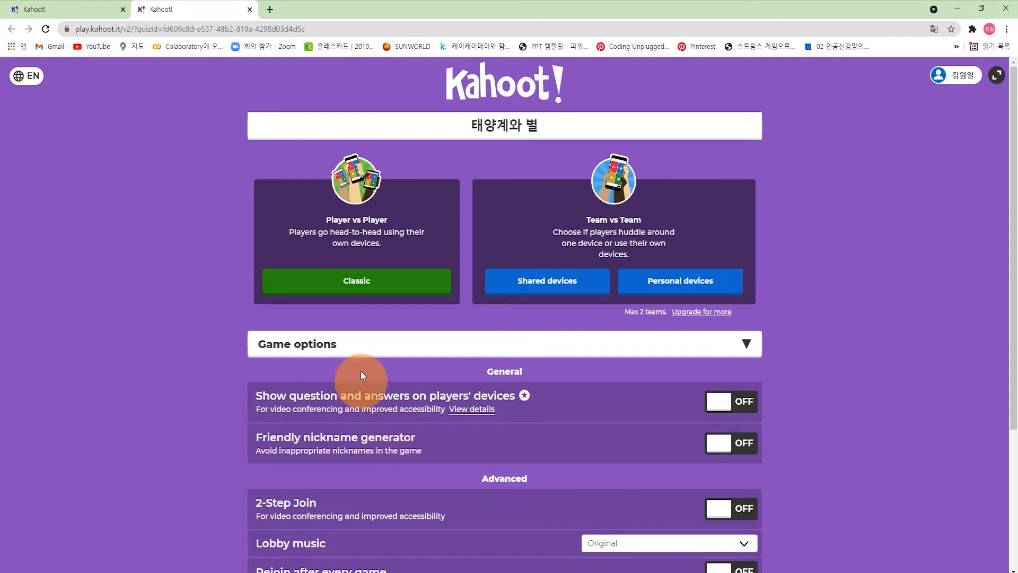
pyautogui.click(388, 281)
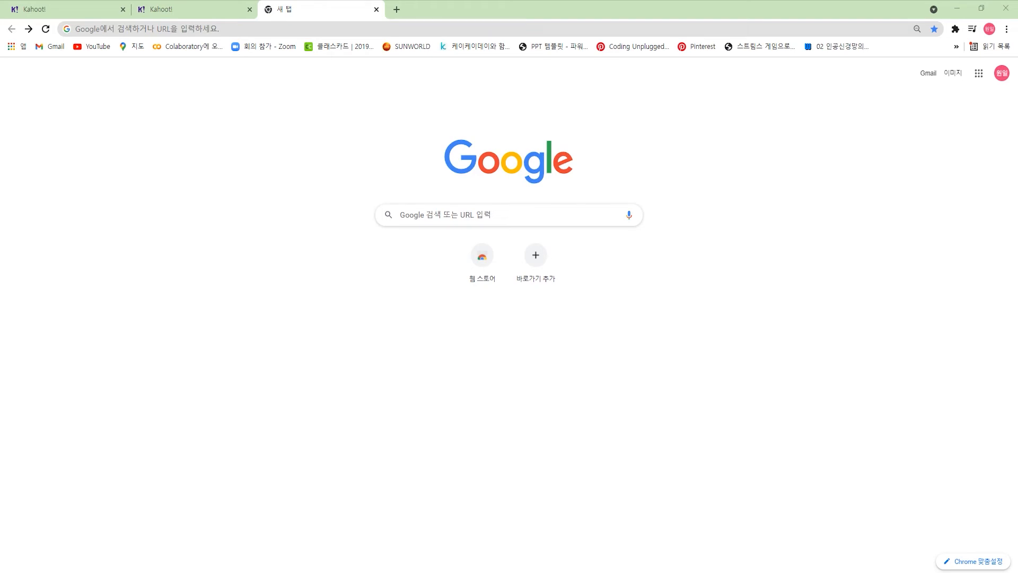
# Step: Search Google for 카훗 and open the kahoot.it Game PIN page
pyautogui.click(424, 214)
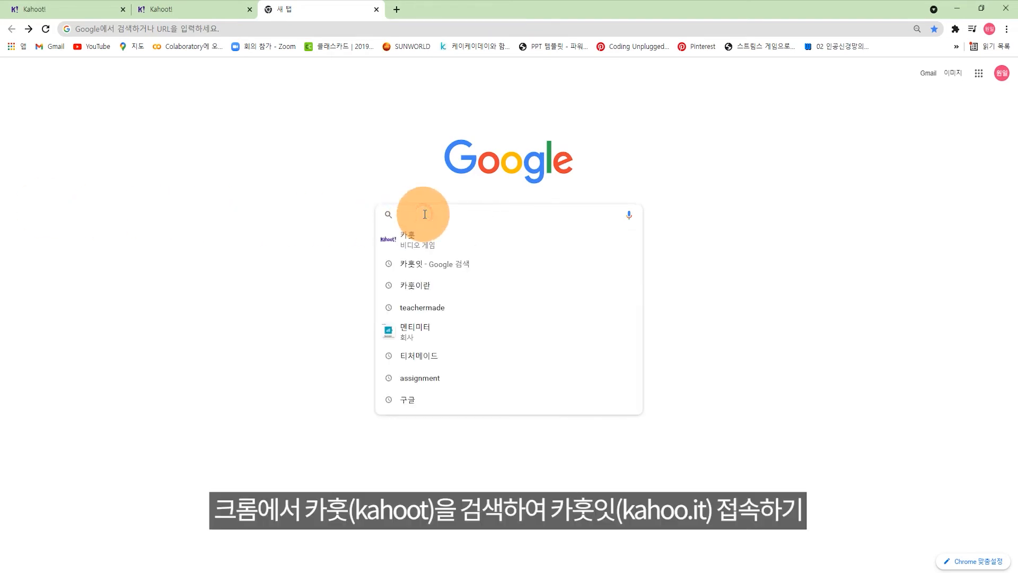
pyautogui.write('카훗')
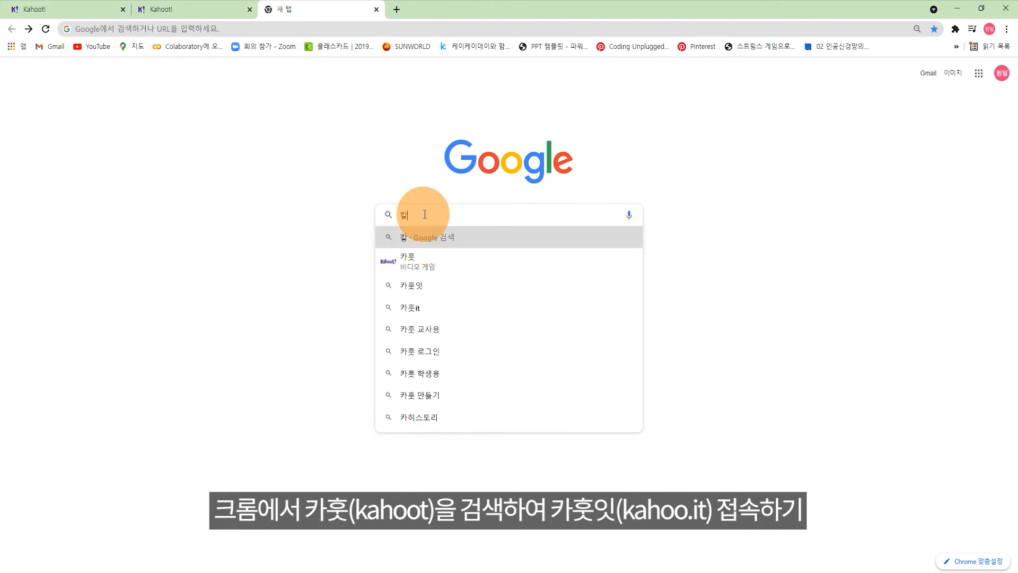
pyautogui.press('Return')
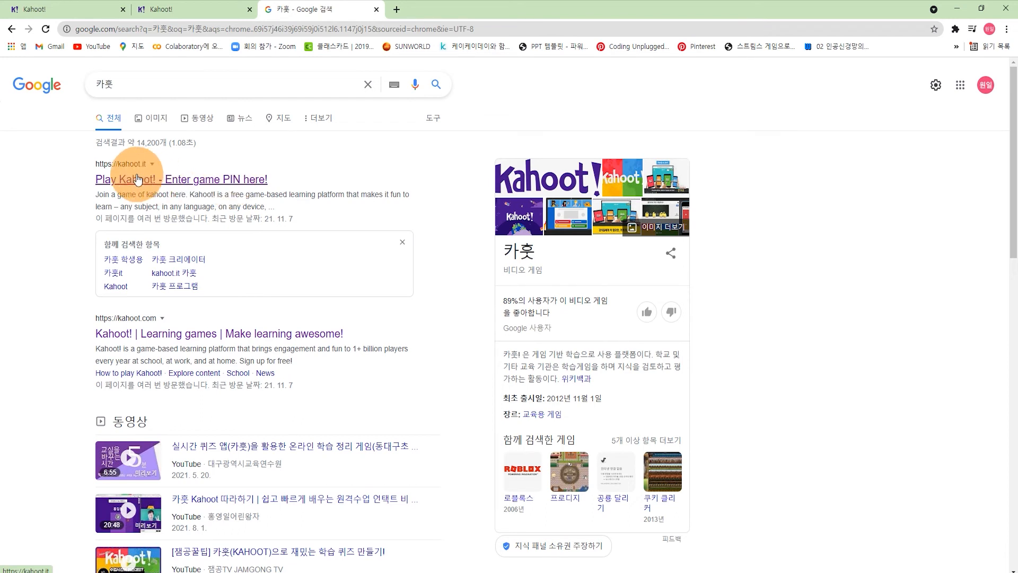
pyautogui.click(177, 179)
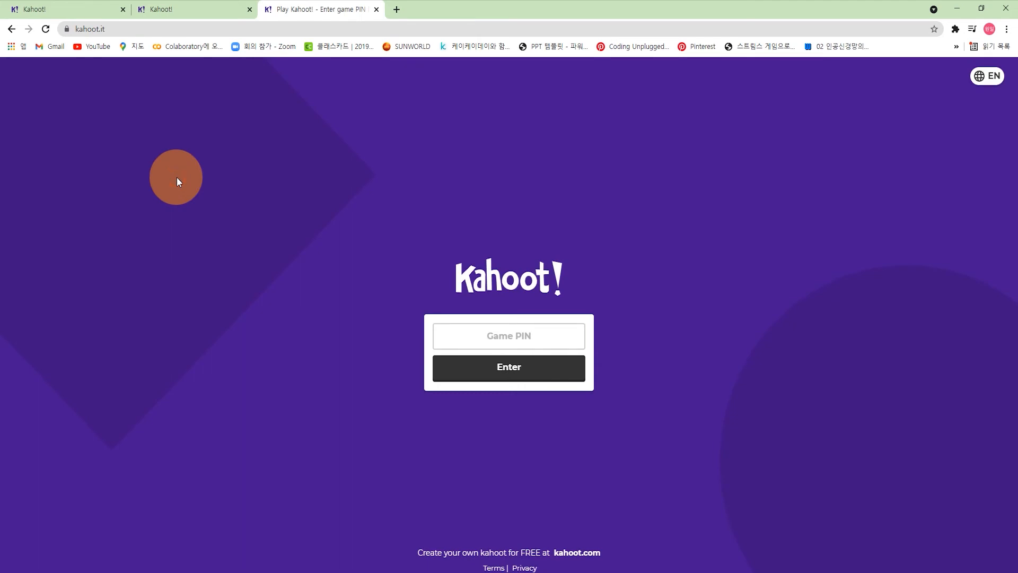
# Step: Enter the game PIN shown on the host lobby tab and submit it
pyautogui.click(562, 327)
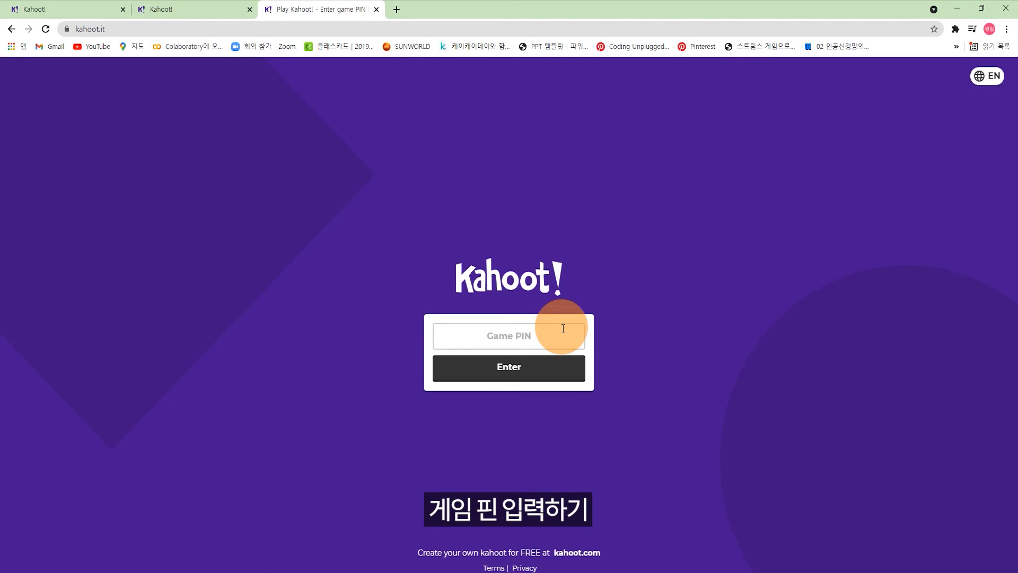
pyautogui.click(201, 9)
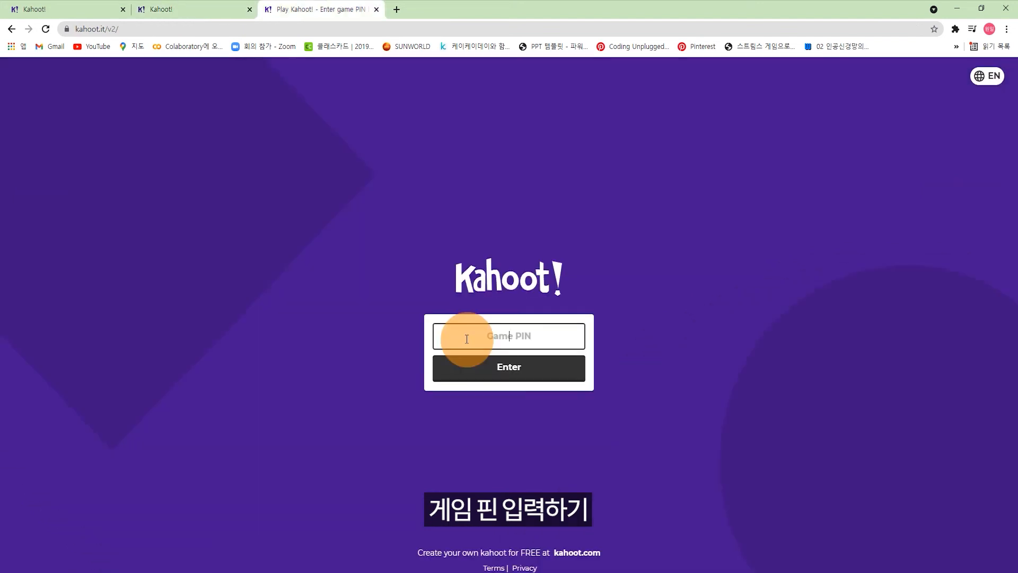
pyautogui.write('3507409')
pyautogui.click(540, 378)
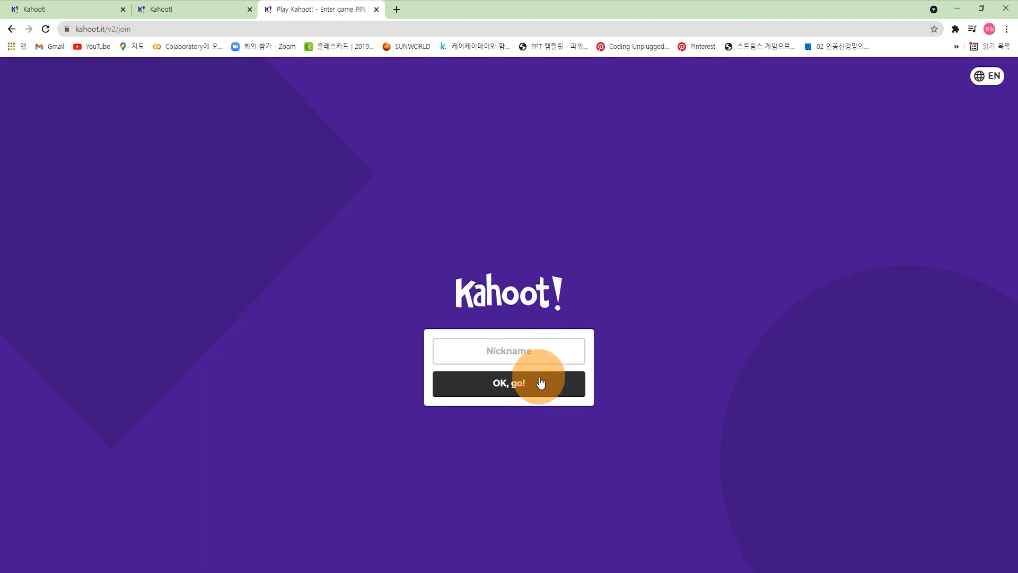
# Step: Enter a player nickname and join the game
pyautogui.click(574, 353)
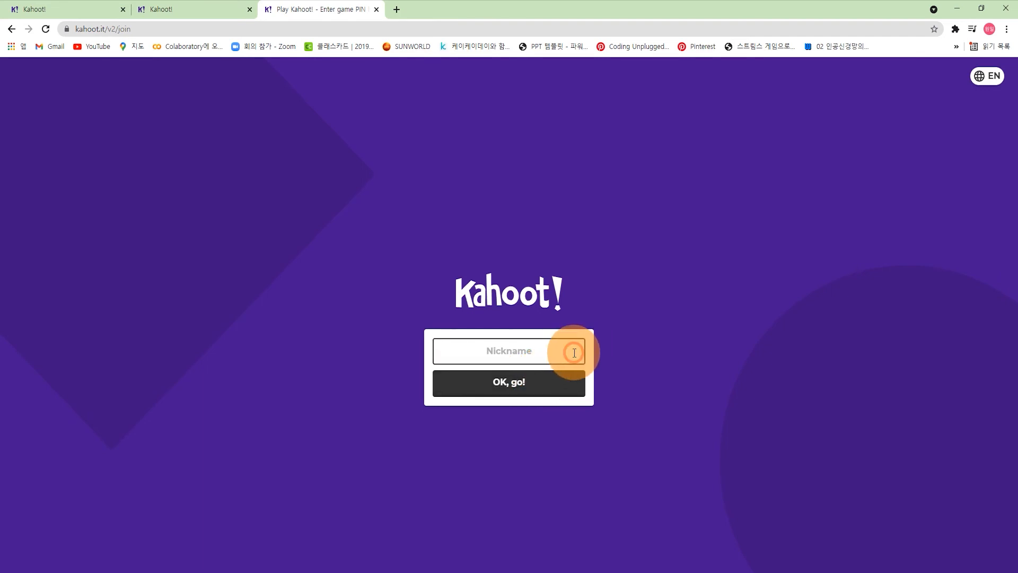
pyautogui.write('김이')
pyautogui.write('울산')
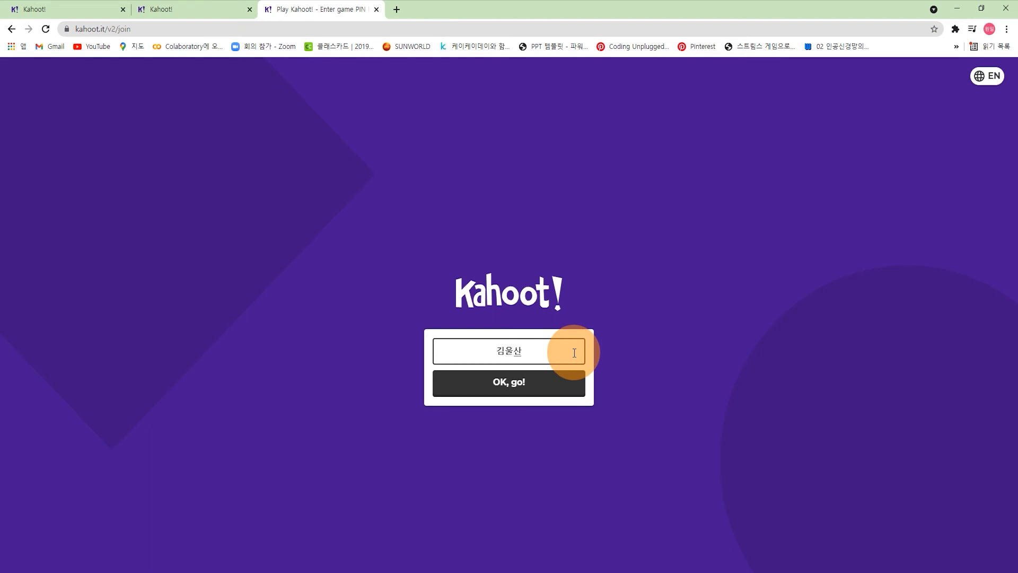
pyautogui.click(549, 387)
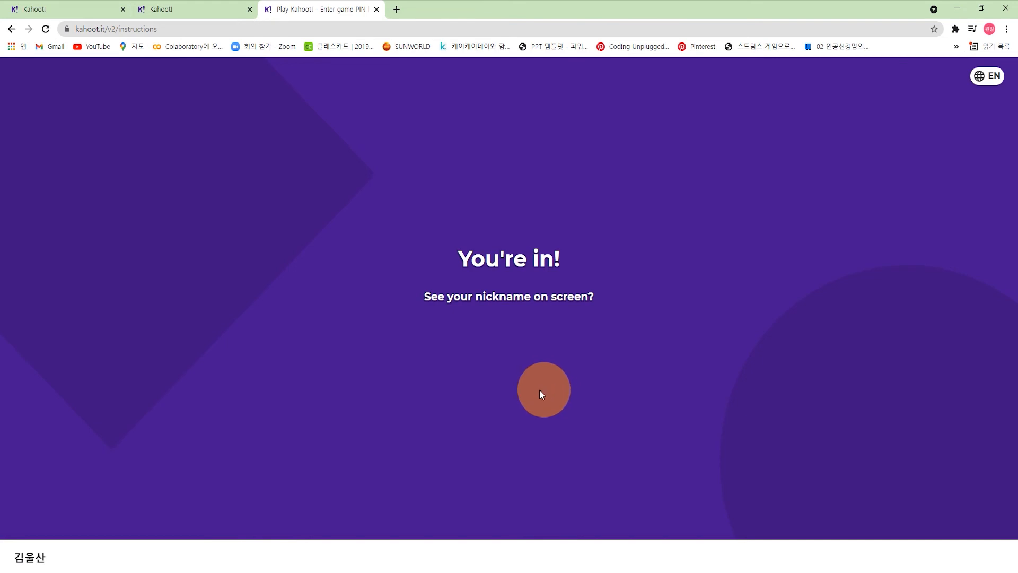
# Step: Start the game from the host lobby with the joined player, bringing up question 1
pyautogui.click(200, 14)
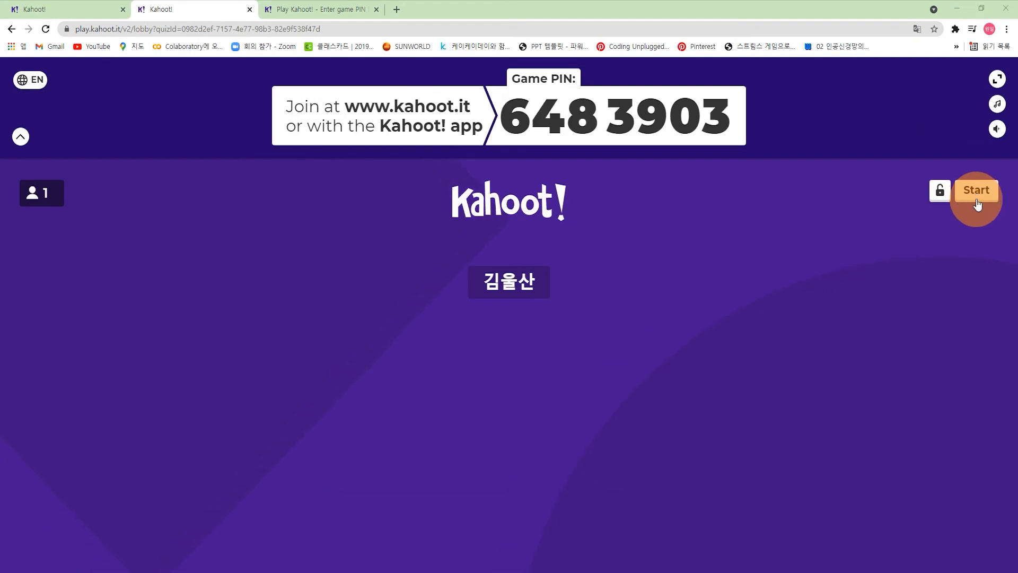
pyautogui.click(978, 201)
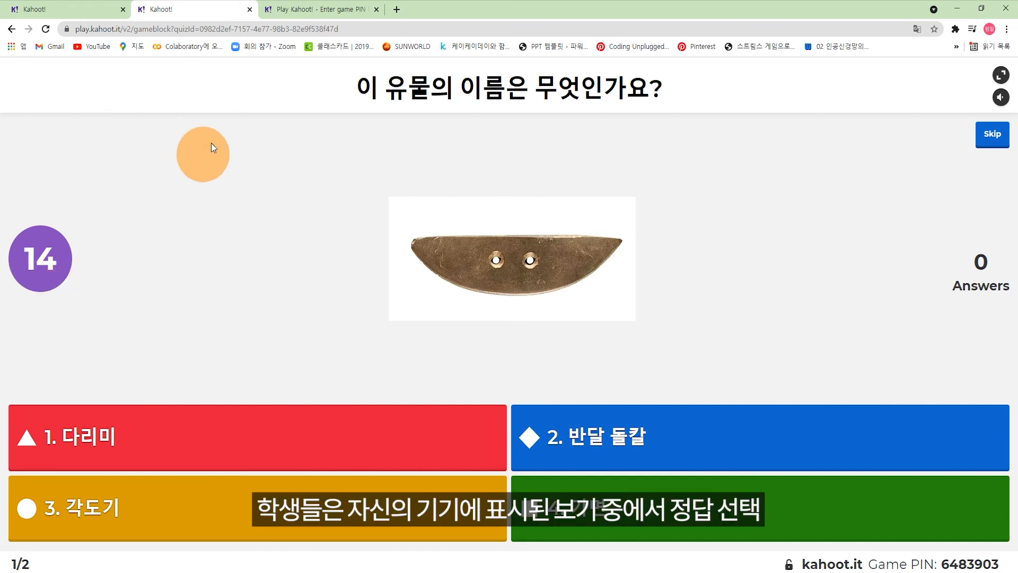
# Step: Answer question 1 as the player with 반달 돌칼, then advance the host past the scoreboard to question 2
pyautogui.click(322, 11)
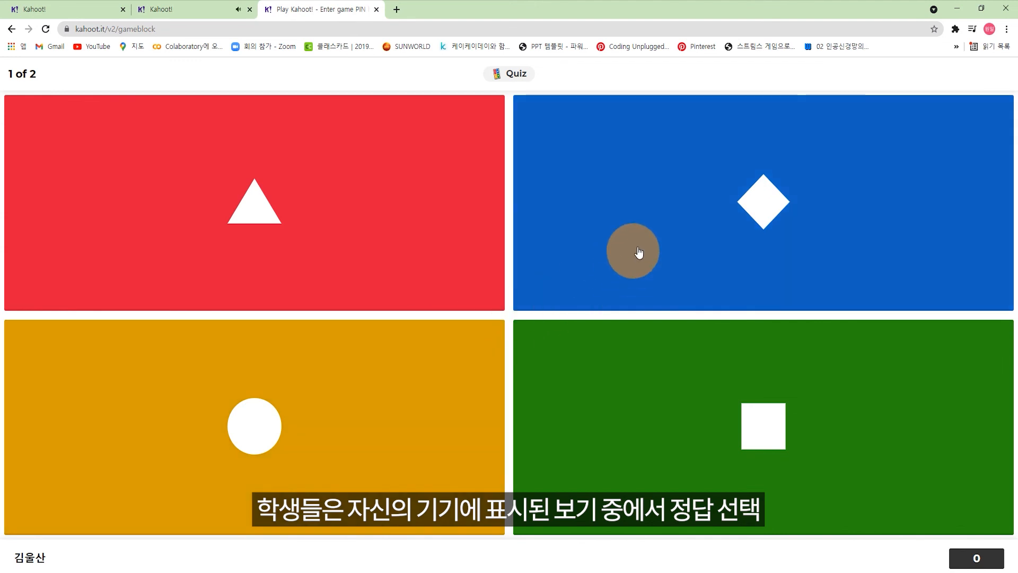
pyautogui.click(718, 201)
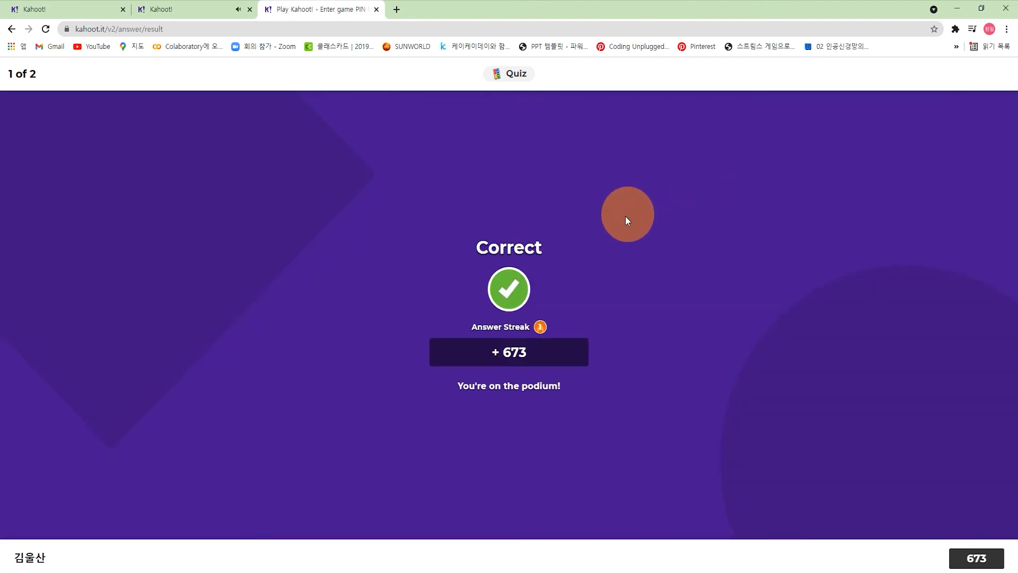
pyautogui.click(208, 14)
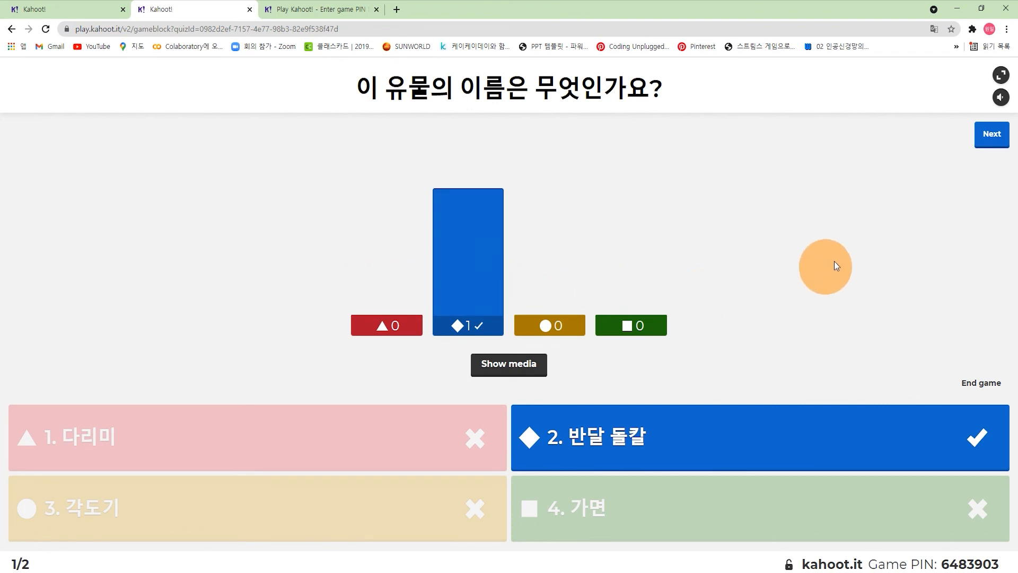
pyautogui.click(982, 148)
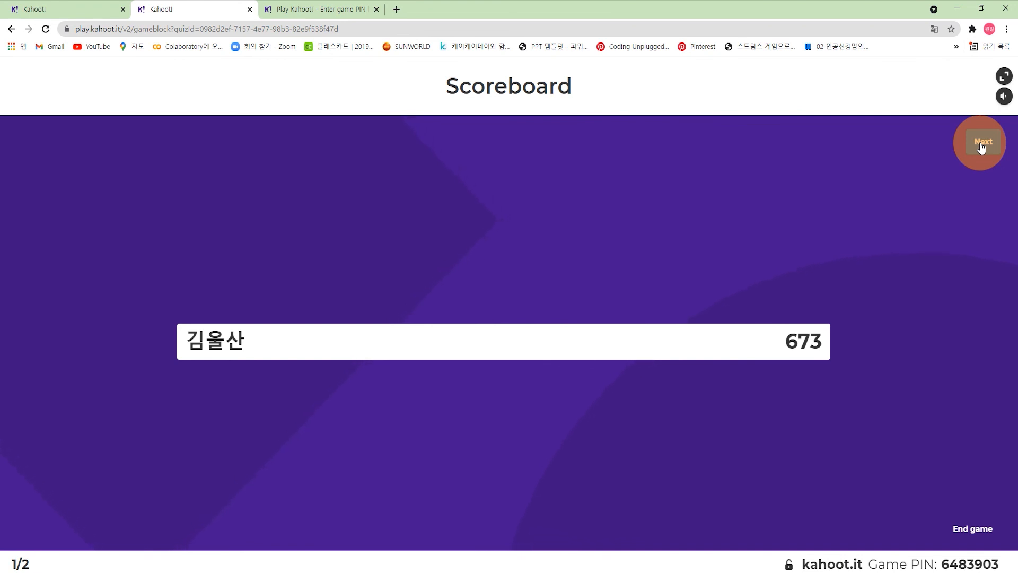
pyautogui.click(981, 146)
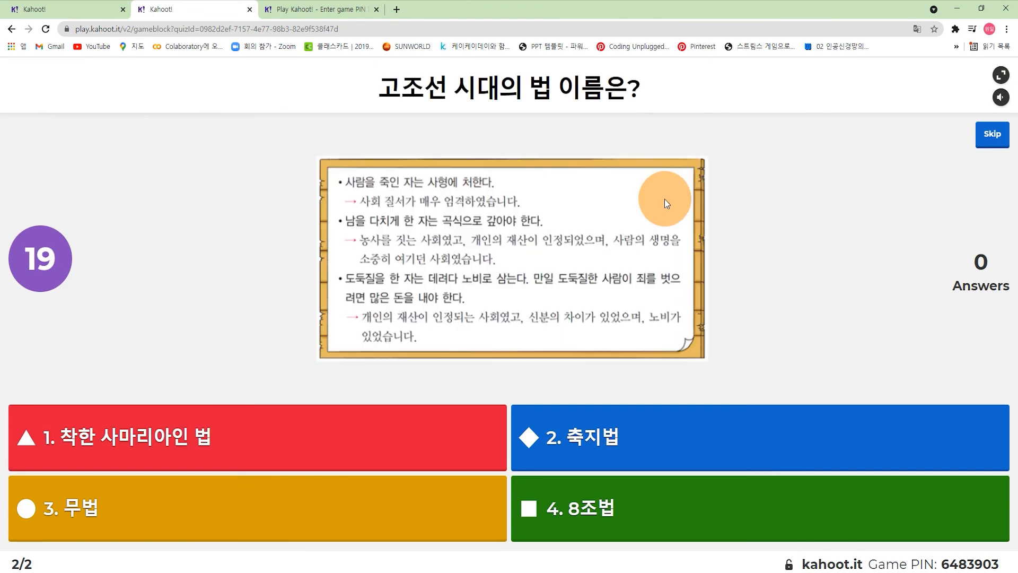
# Step: Answer question 2 as the player with 8조법, then advance the host through the podium to the summary
pyautogui.click(309, 11)
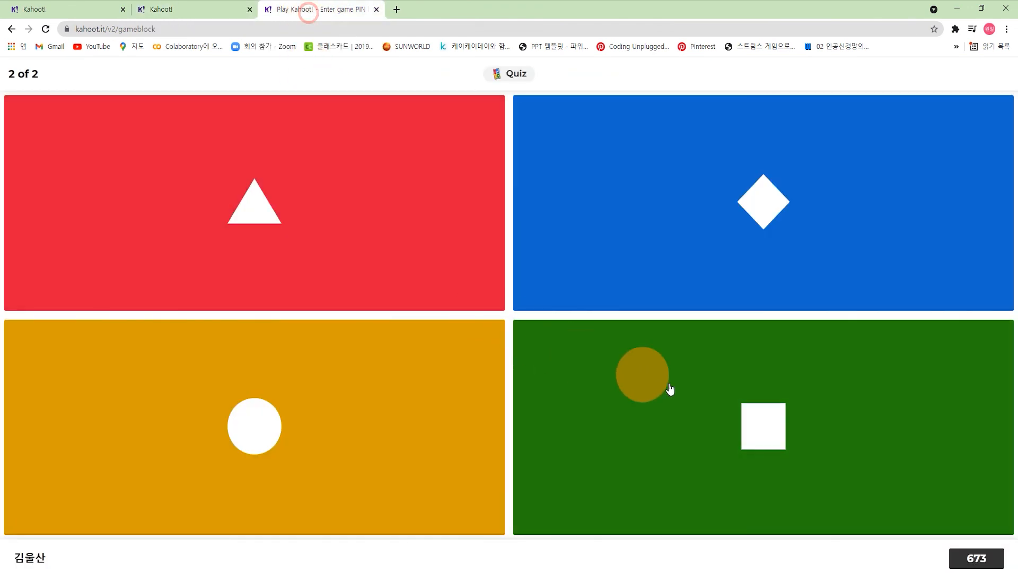
pyautogui.click(752, 409)
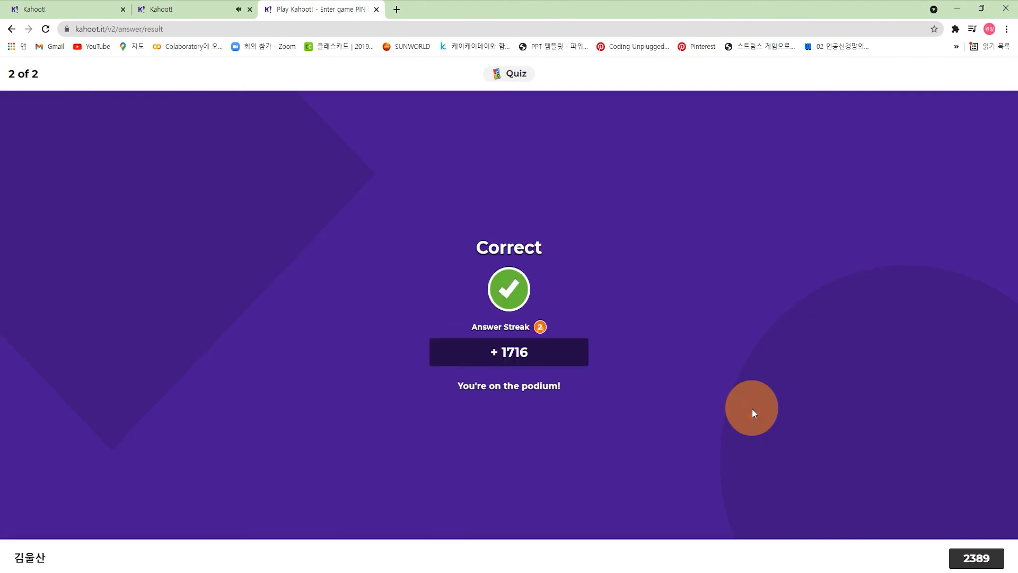
pyautogui.click(191, 10)
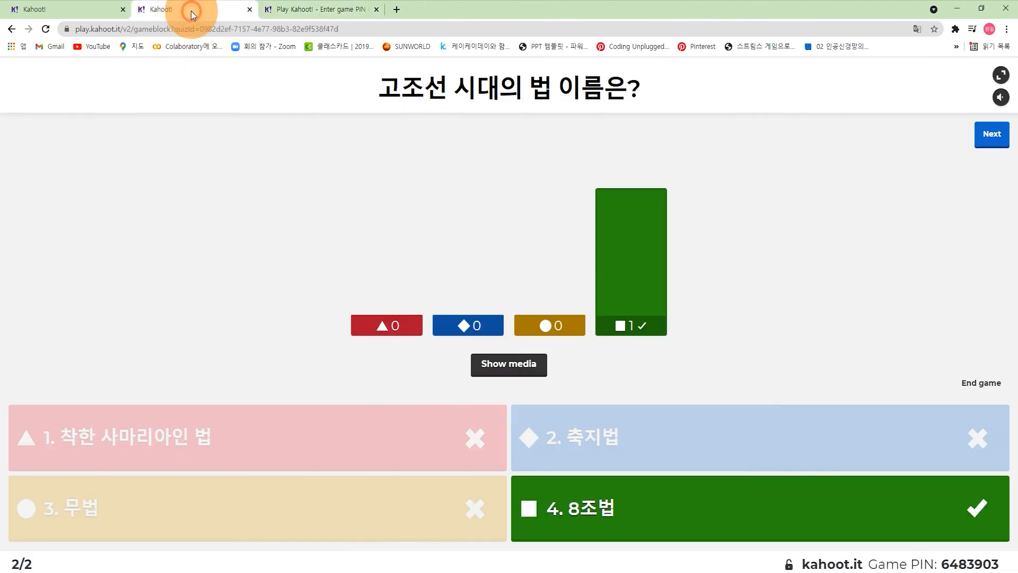
pyautogui.click(991, 142)
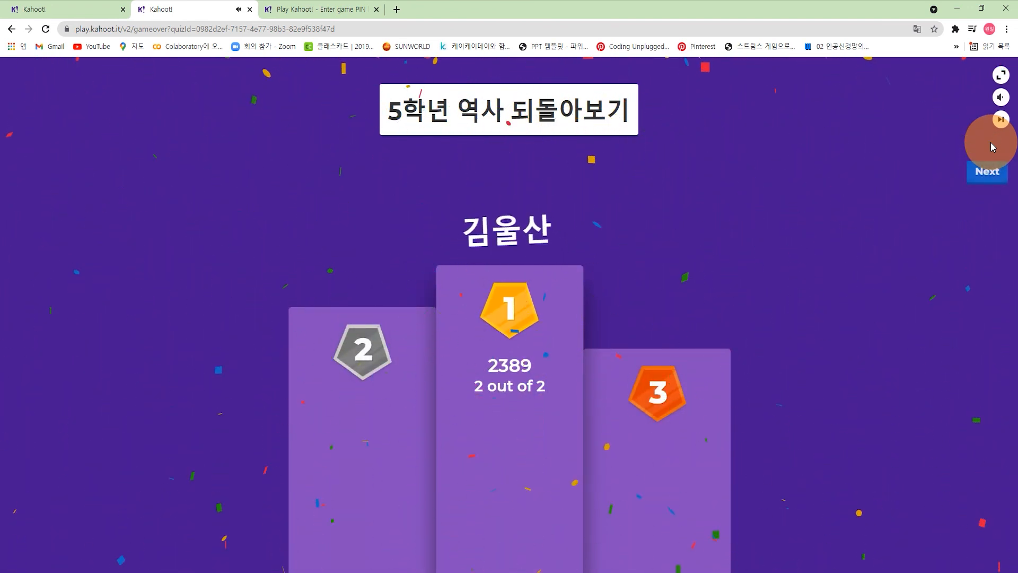
pyautogui.click(988, 174)
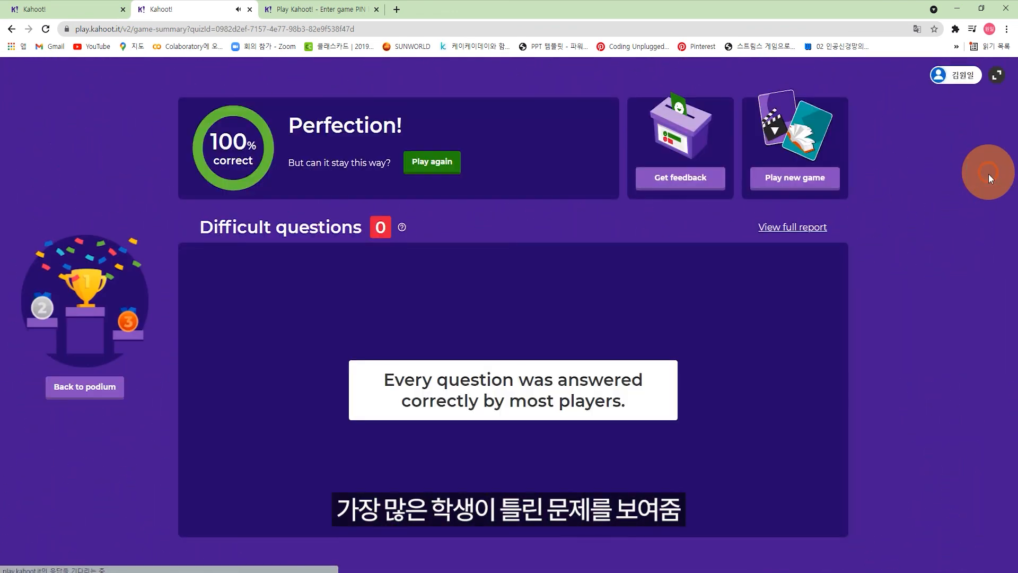